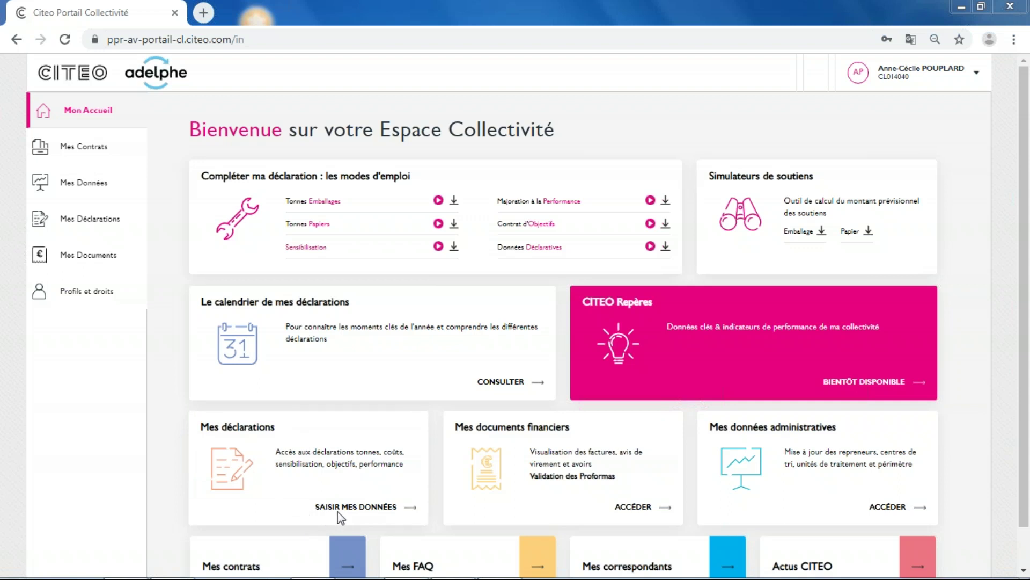
Step: Open the list of declarations, view the 2018 declarations, and return to the 2019 ones
{"action": "left_click", "coordinate": [366, 507]}
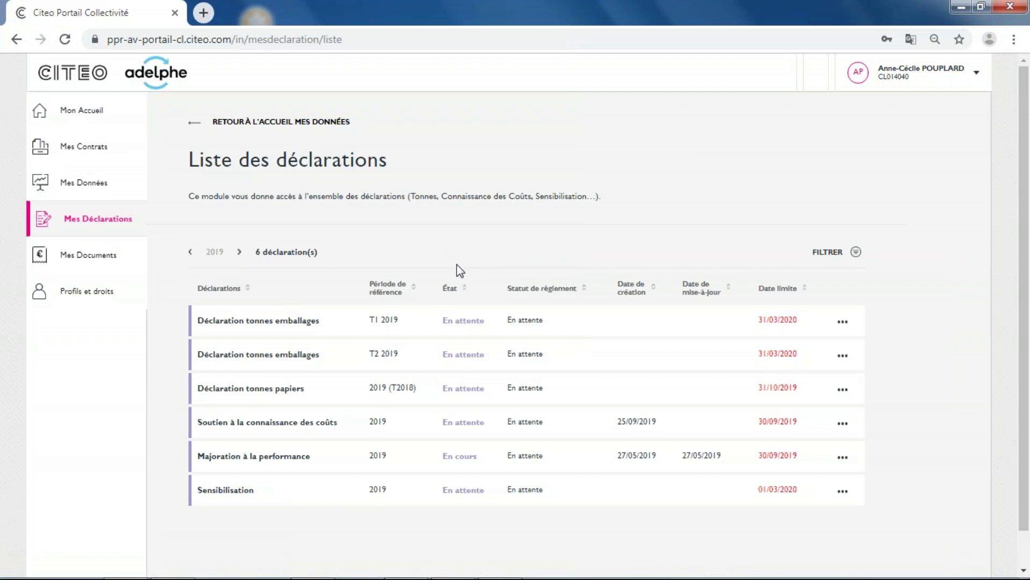
{"action": "left_click", "coordinate": [191, 253]}
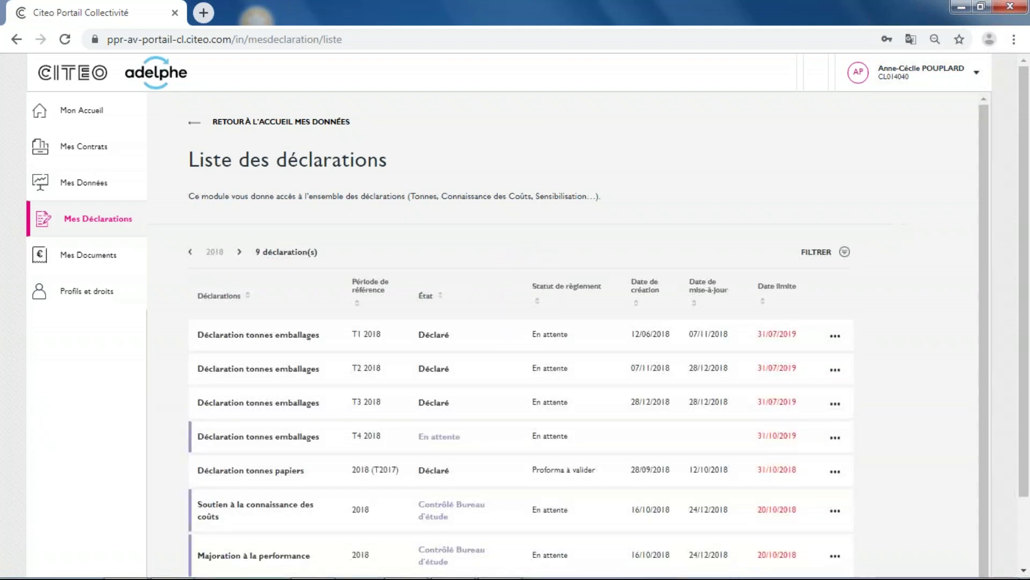
{"action": "left_click", "coordinate": [240, 252]}
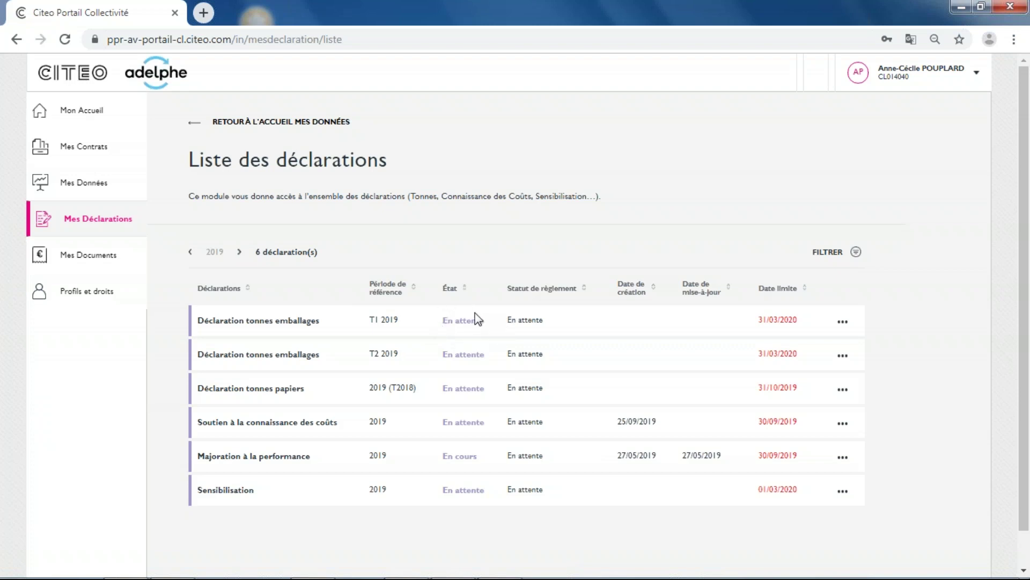
Step: Open the "Déclaration tonnes emballages" for reference period T1 2019
{"action": "left_click", "coordinate": [847, 321]}
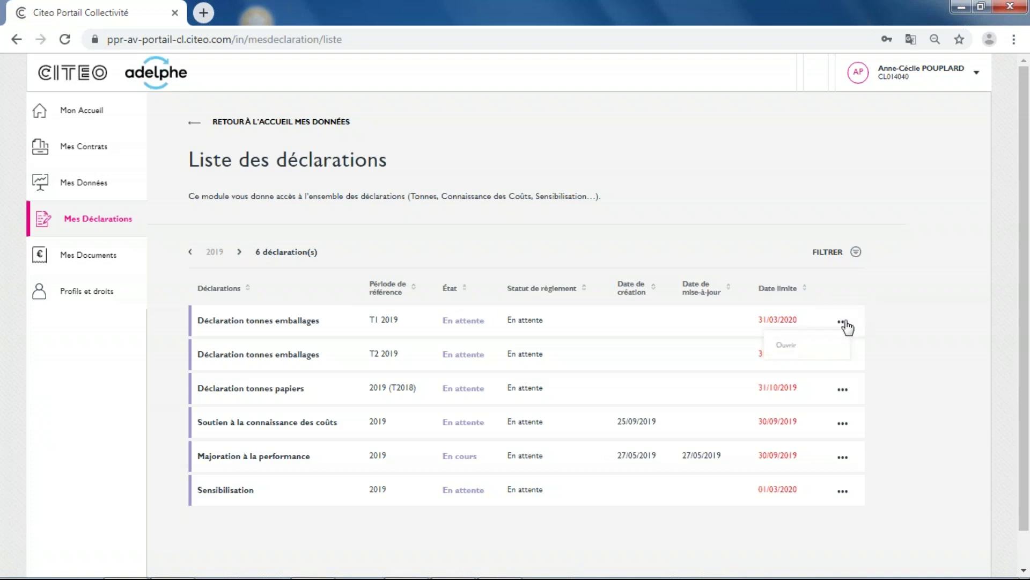
{"action": "left_click", "coordinate": [846, 322]}
{"action": "left_click", "coordinate": [787, 346]}
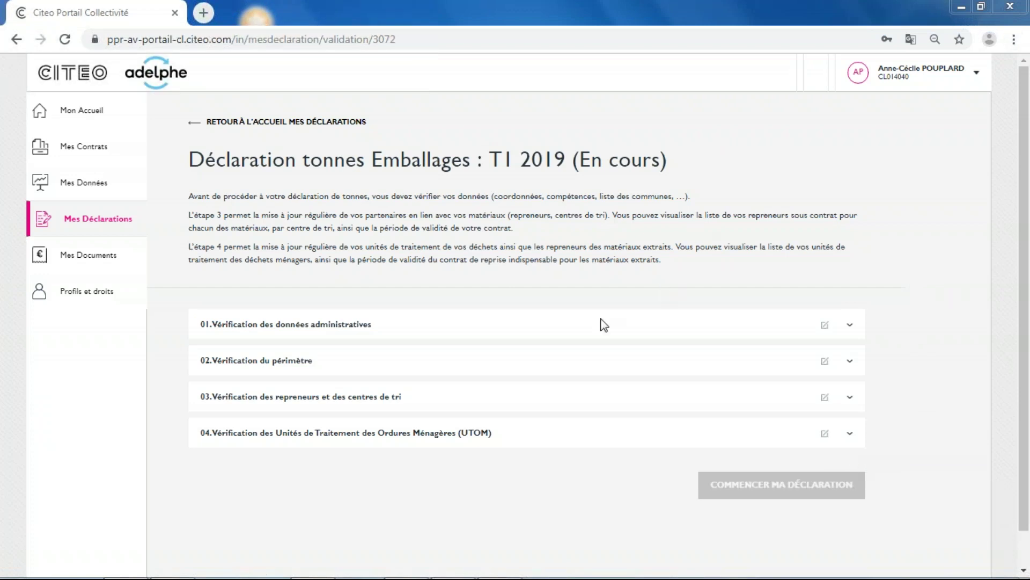
Step: Review and validate the administrative data in section 01 of the T1 2019 declaration
{"action": "left_click", "coordinate": [851, 327]}
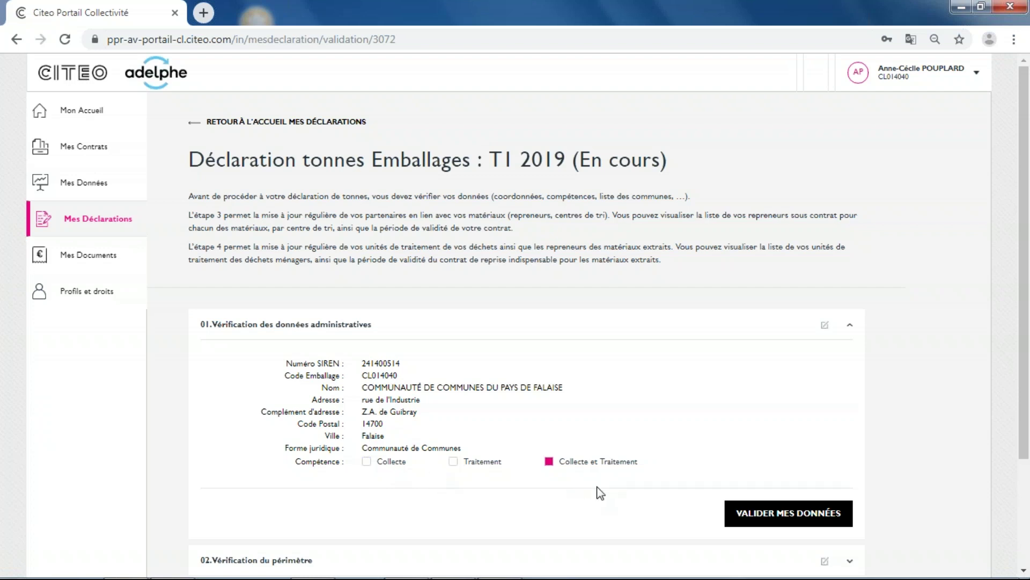
{"action": "scroll", "coordinate": [600, 493], "scroll_direction": "down", "scroll_amount": 3}
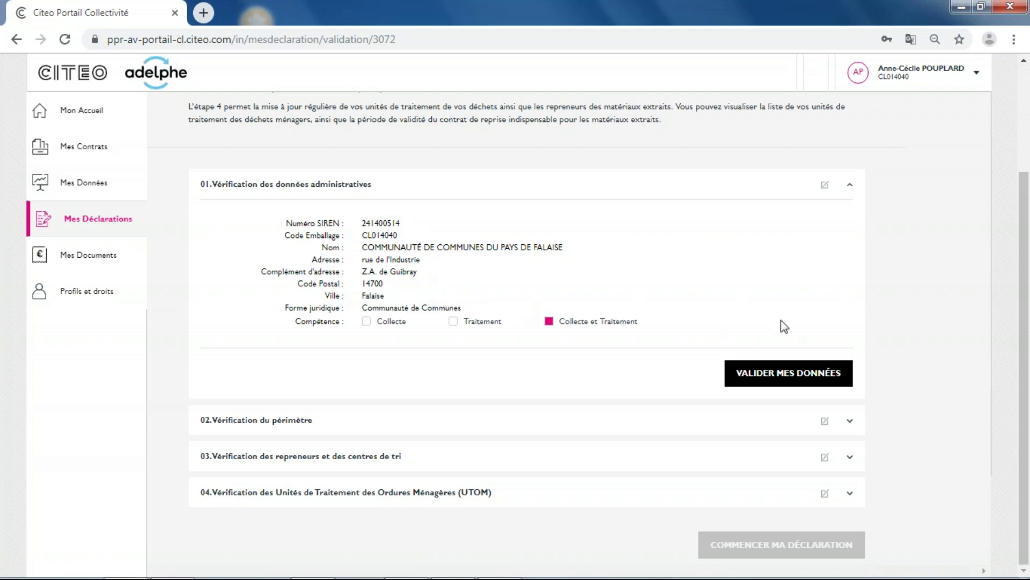
{"action": "left_click", "coordinate": [797, 376]}
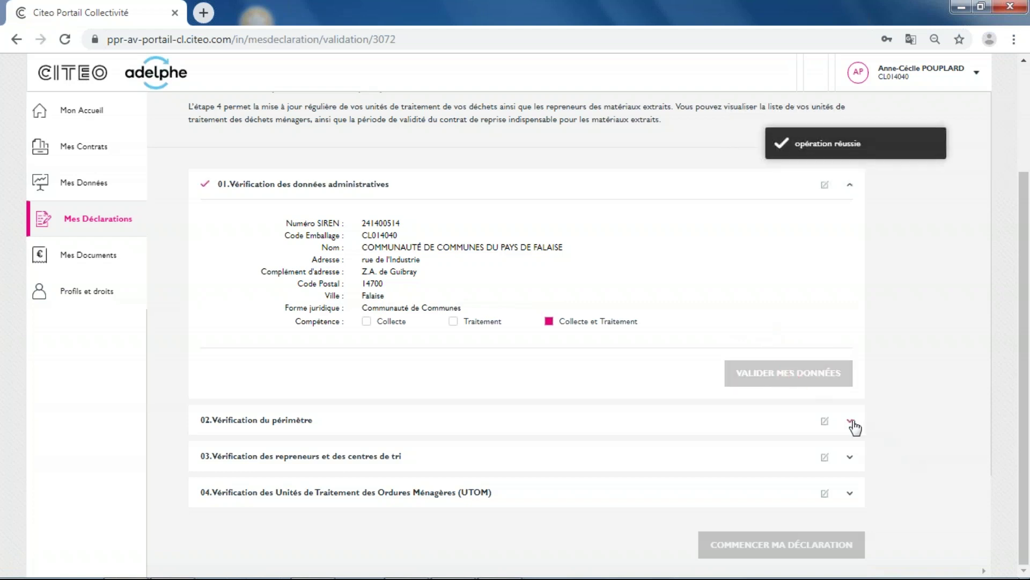
Step: Examine the communes and population figures in section 02, "Vérification du périmètre"
{"action": "left_click", "coordinate": [851, 423]}
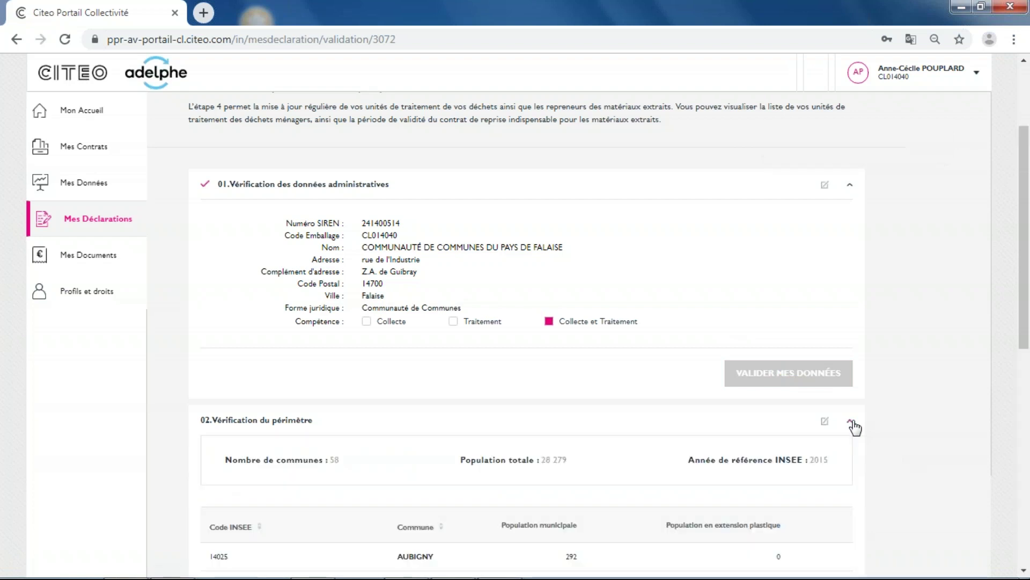
{"action": "scroll", "coordinate": [854, 428], "scroll_direction": "down", "scroll_amount": 5}
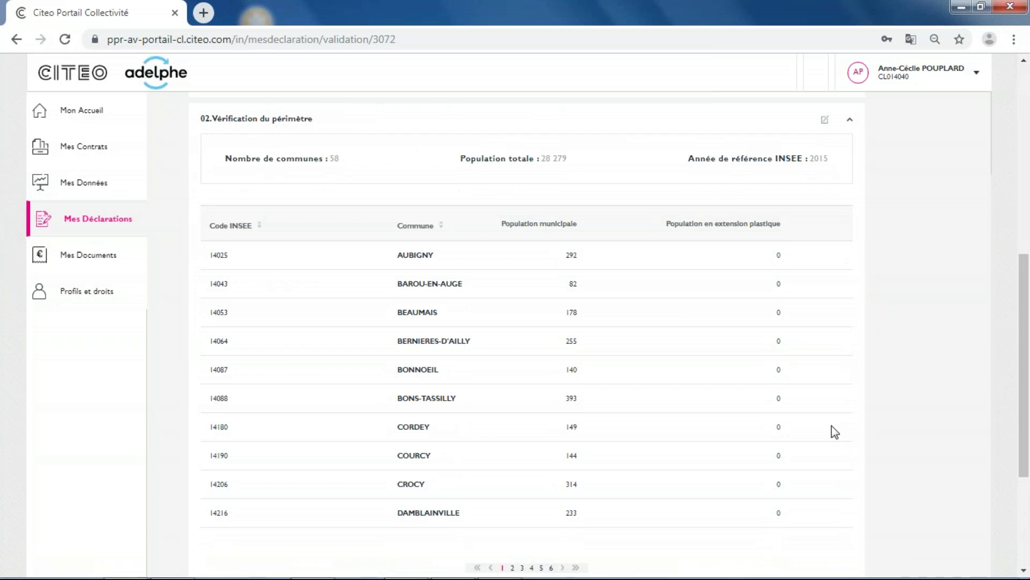
{"action": "scroll", "coordinate": [820, 427], "scroll_direction": "down", "scroll_amount": 1}
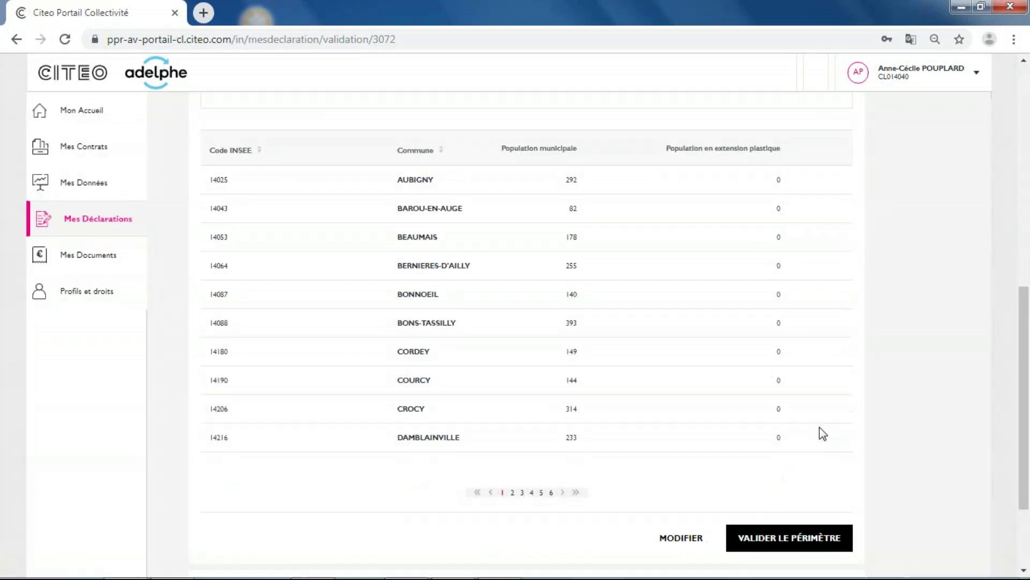
{"action": "scroll", "coordinate": [820, 427], "scroll_direction": "up", "scroll_amount": 1}
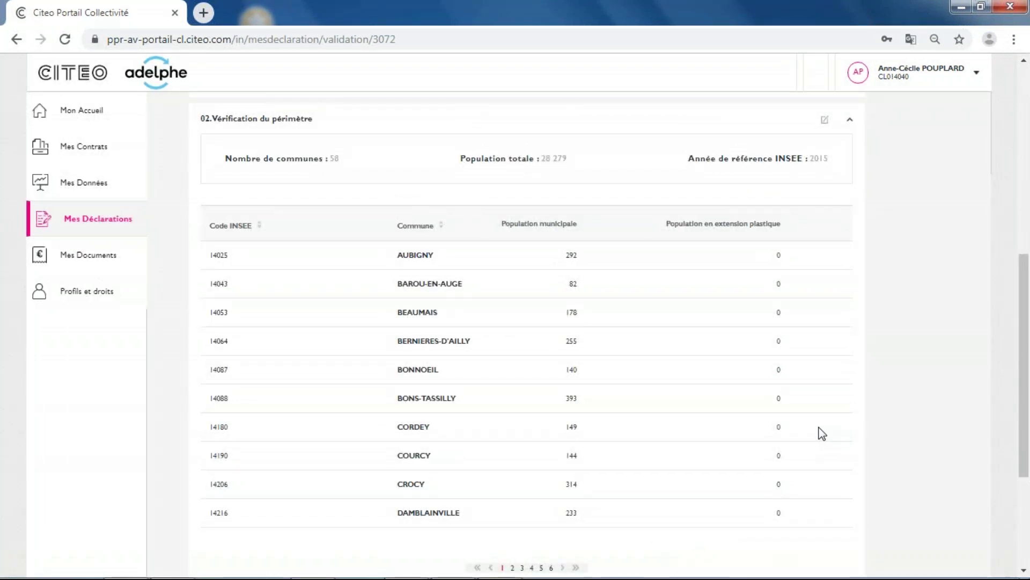
{"action": "scroll", "coordinate": [820, 429], "scroll_direction": "down", "scroll_amount": 1}
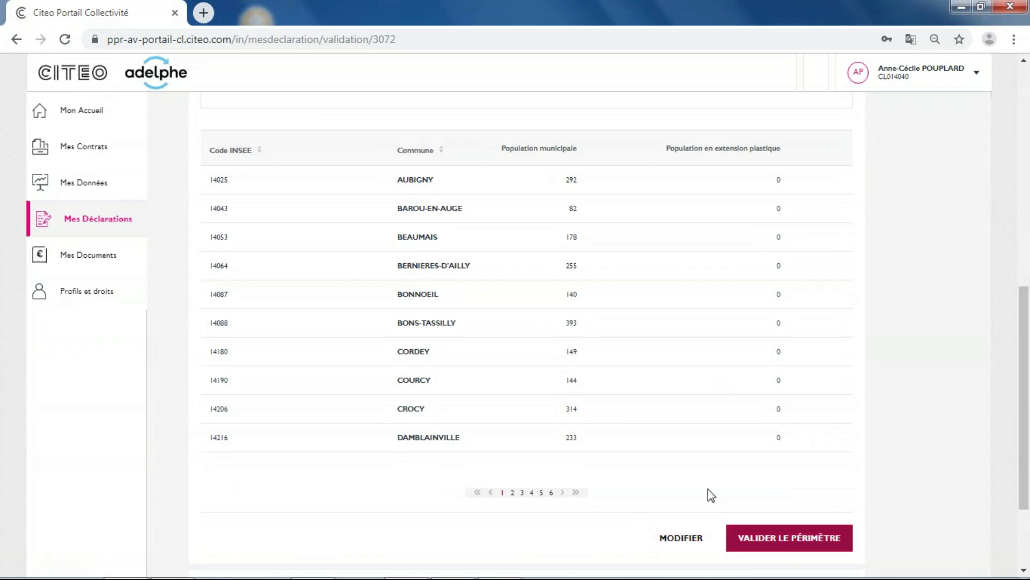
{"action": "scroll", "coordinate": [689, 492], "scroll_direction": "down", "scroll_amount": 1}
{"action": "scroll", "coordinate": [692, 494], "scroll_direction": "down", "scroll_amount": 1}
{"action": "scroll", "coordinate": [692, 494], "scroll_direction": "up", "scroll_amount": 4}
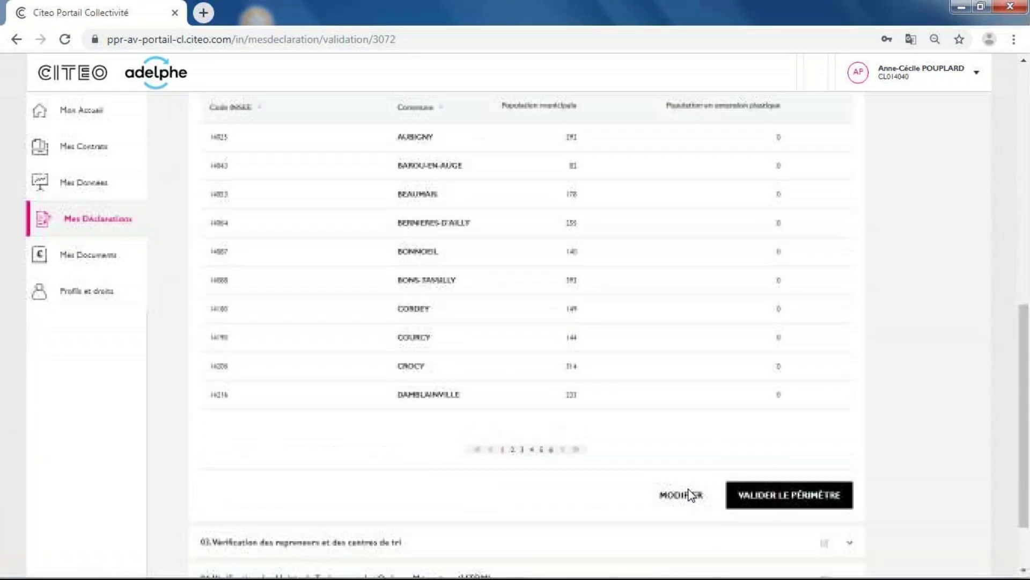
{"action": "scroll", "coordinate": [692, 495], "scroll_direction": "down", "scroll_amount": 1}
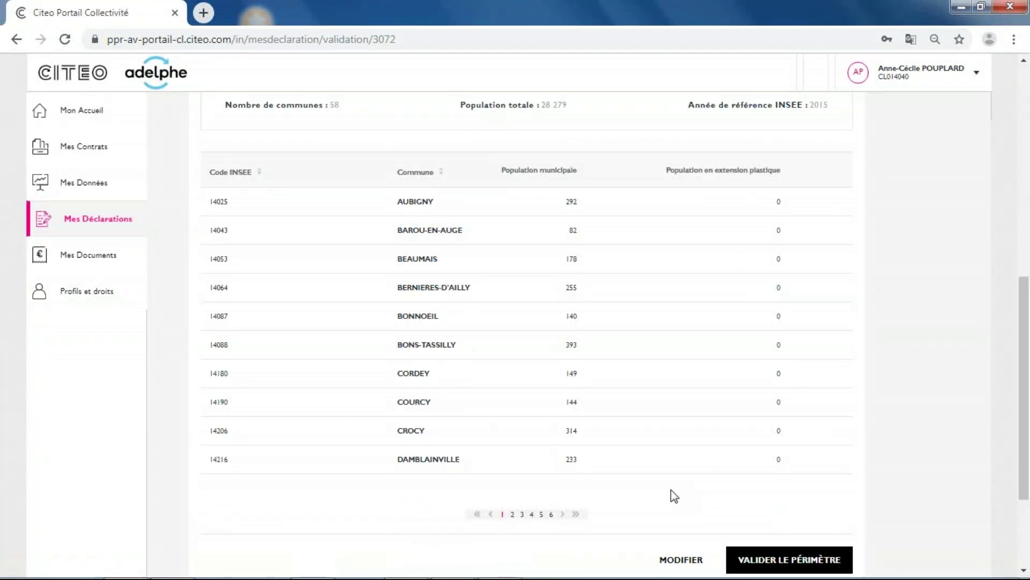
{"action": "scroll", "coordinate": [671, 497], "scroll_direction": "down", "scroll_amount": 1}
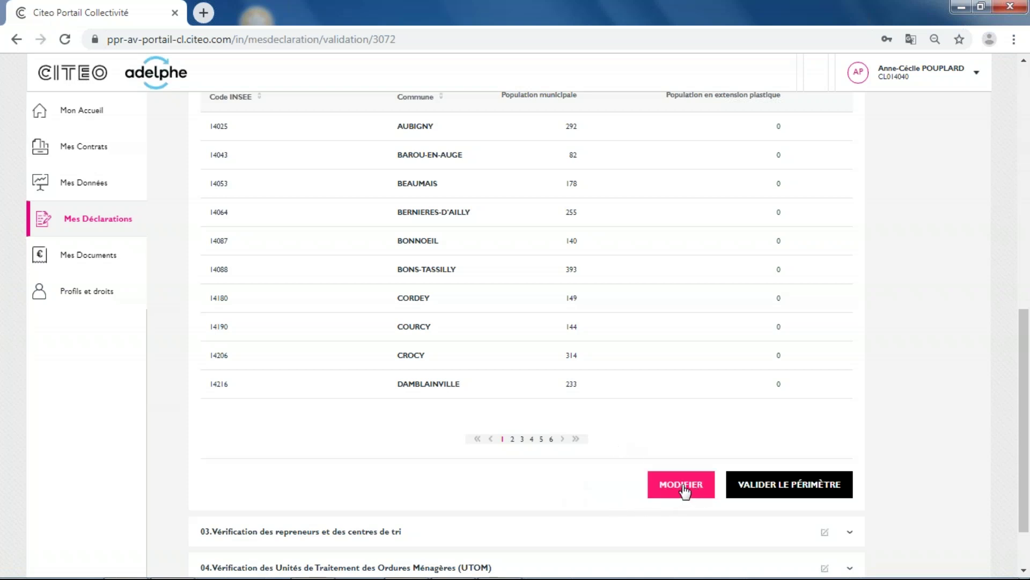
Step: Go from the declaration to perimeter modification and open the 2018 "Périmètre Papiers" for editing
{"action": "left_click", "coordinate": [693, 489]}
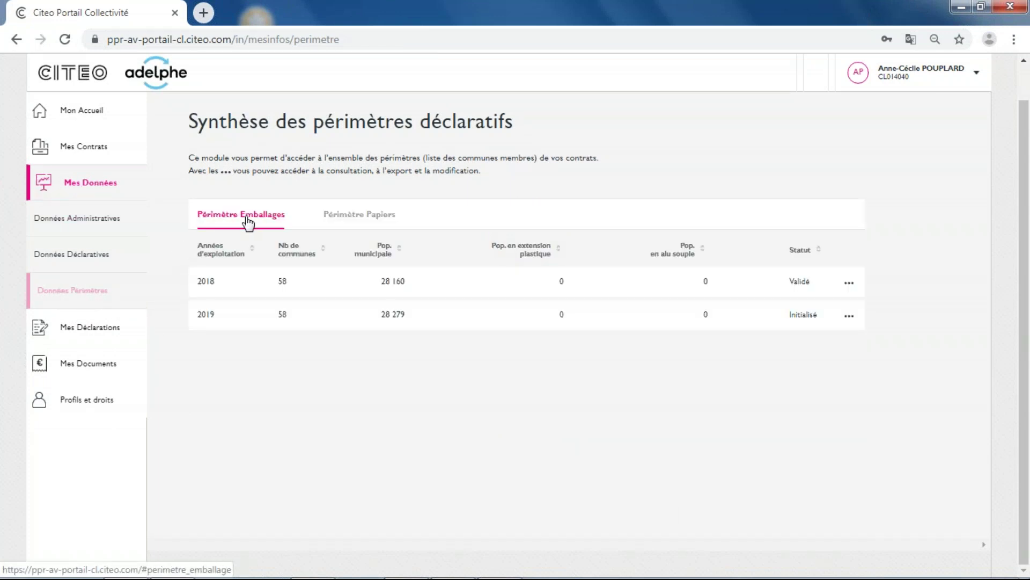
{"action": "left_click", "coordinate": [378, 217]}
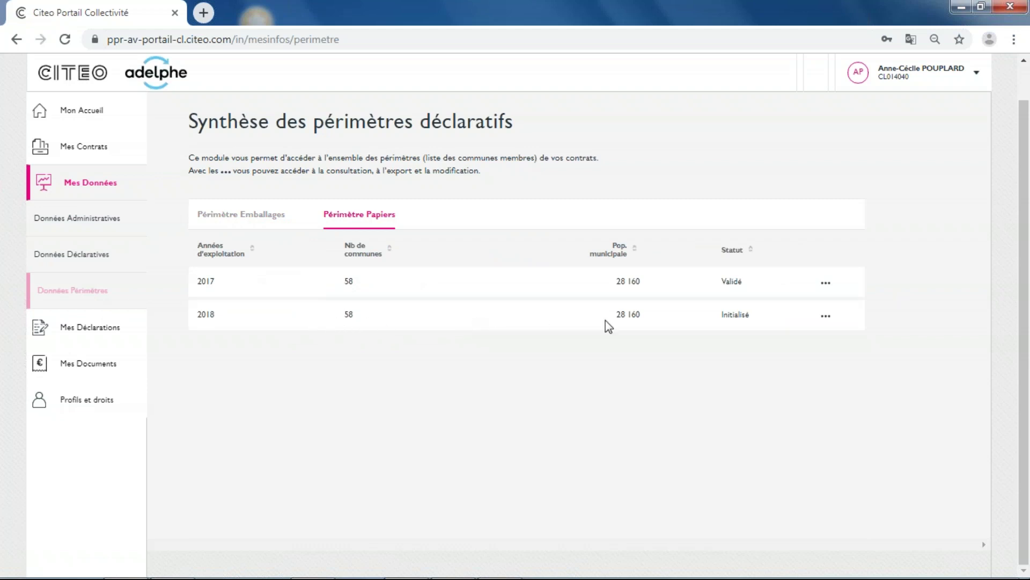
{"action": "left_click", "coordinate": [826, 316]}
{"action": "mouse_move", "coordinate": [826, 322]}
{"action": "left_click", "coordinate": [844, 342]}
{"action": "scroll", "coordinate": [779, 341], "scroll_direction": "down", "scroll_amount": 1}
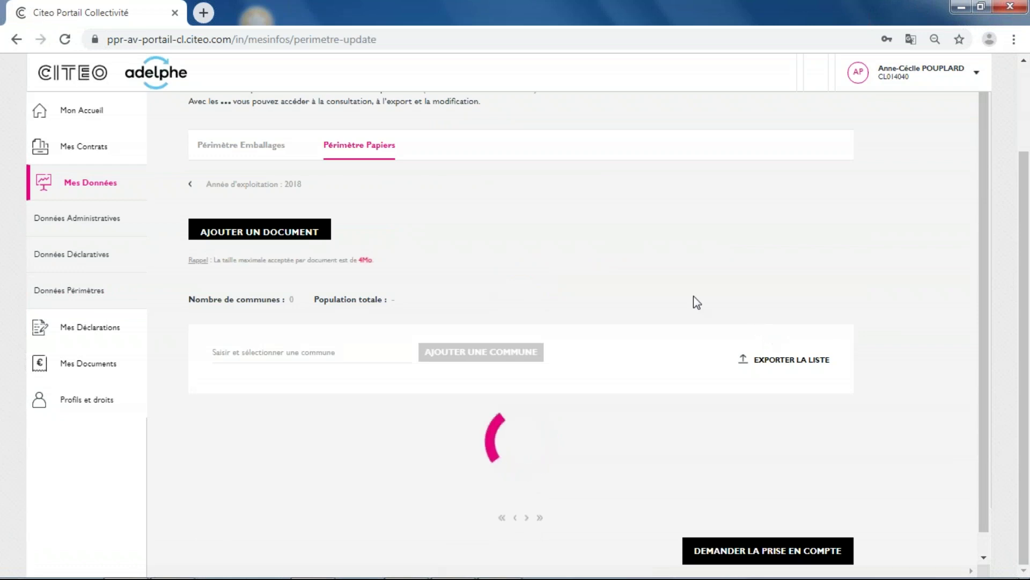
Step: Try to select the commune ANGLEFORT 01010 for the 2018 paper perimeter by searching for "ang"
{"action": "scroll", "coordinate": [663, 295], "scroll_direction": "down", "scroll_amount": 5}
{"action": "scroll", "coordinate": [515, 321], "scroll_direction": "up", "scroll_amount": 4}
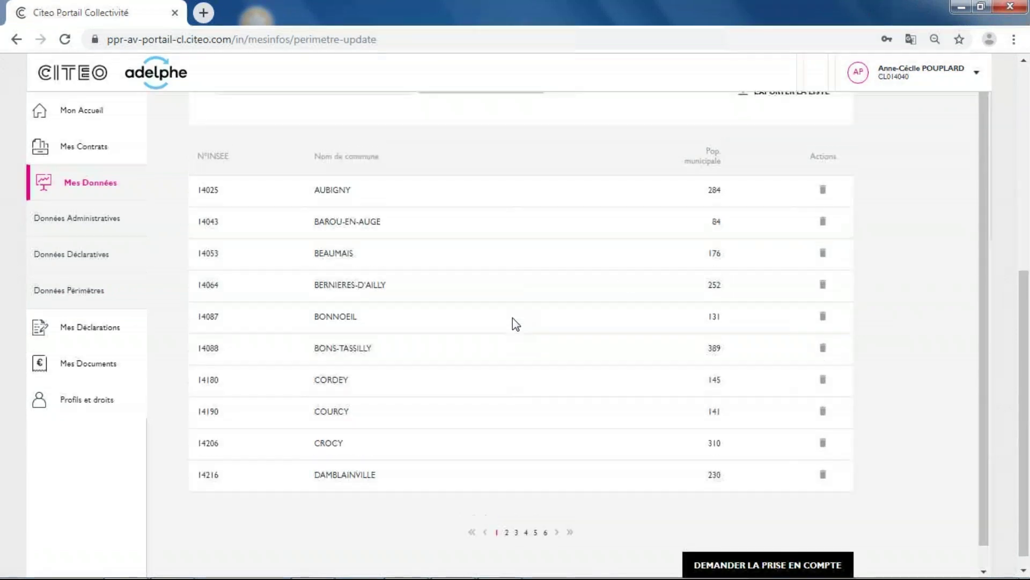
{"action": "scroll", "coordinate": [515, 324], "scroll_direction": "down", "scroll_amount": 1}
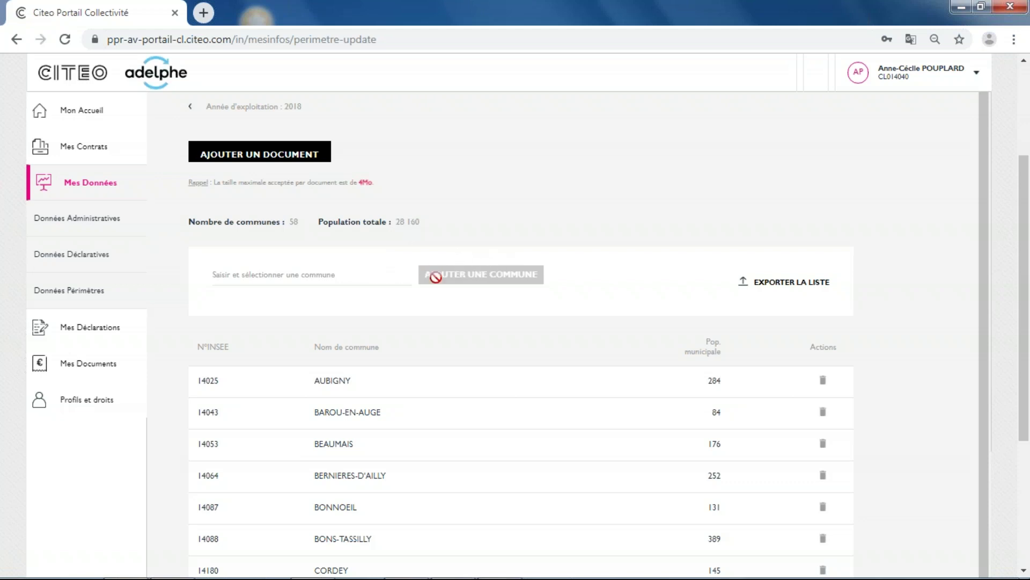
{"action": "left_click", "coordinate": [345, 275]}
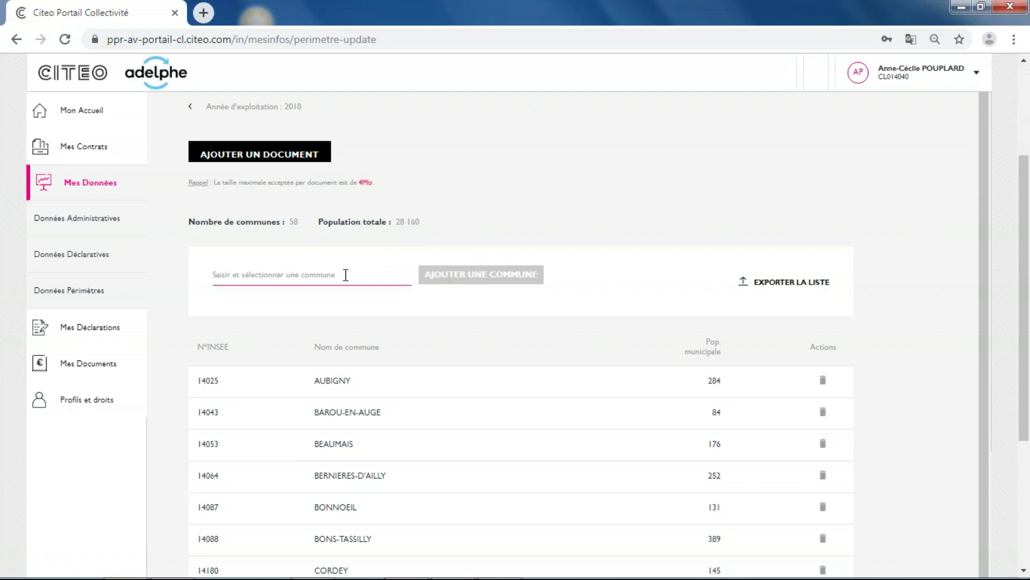
{"action": "type", "text": "ang"}
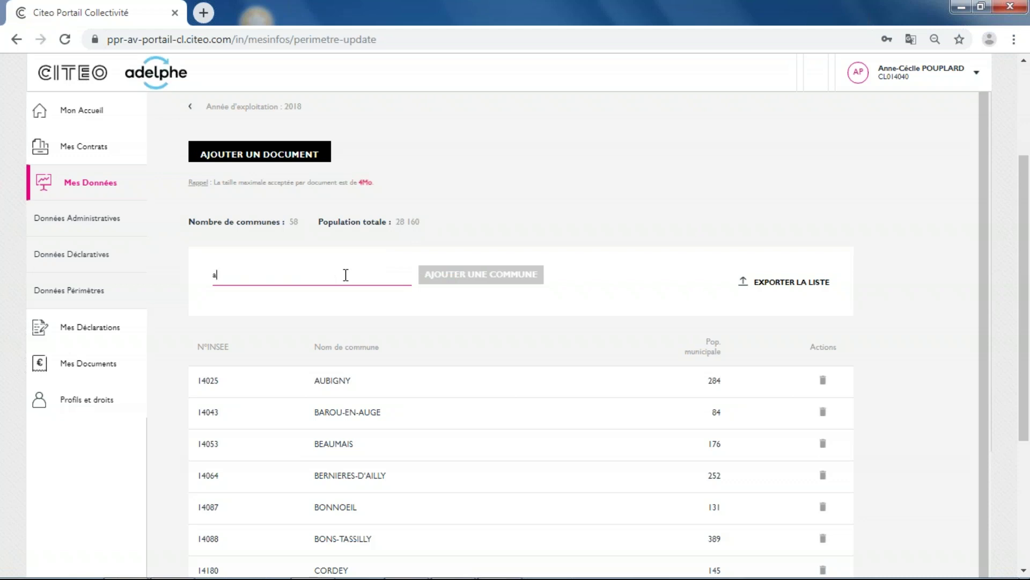
{"action": "left_click", "coordinate": [297, 309]}
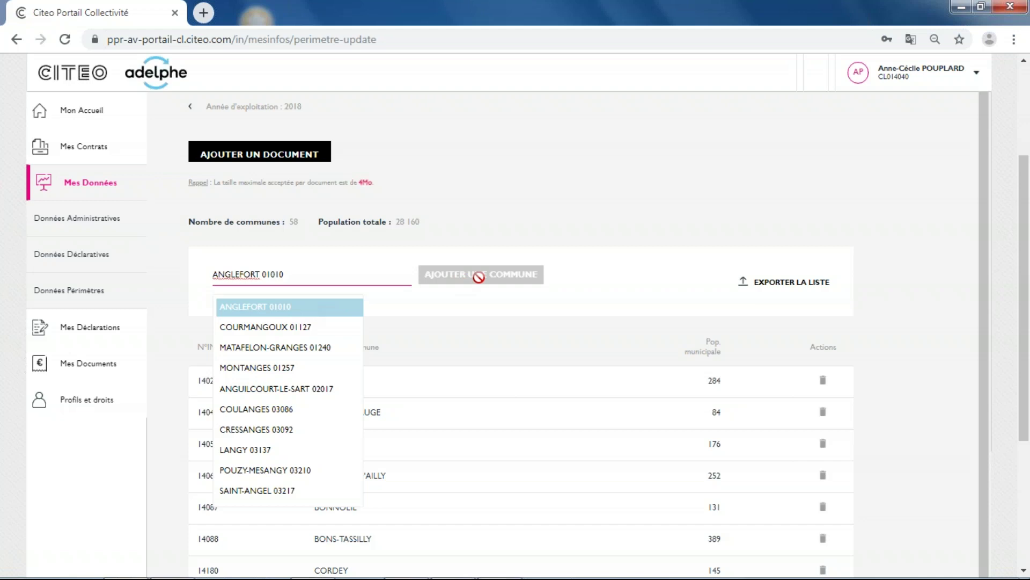
{"action": "left_click", "coordinate": [597, 243]}
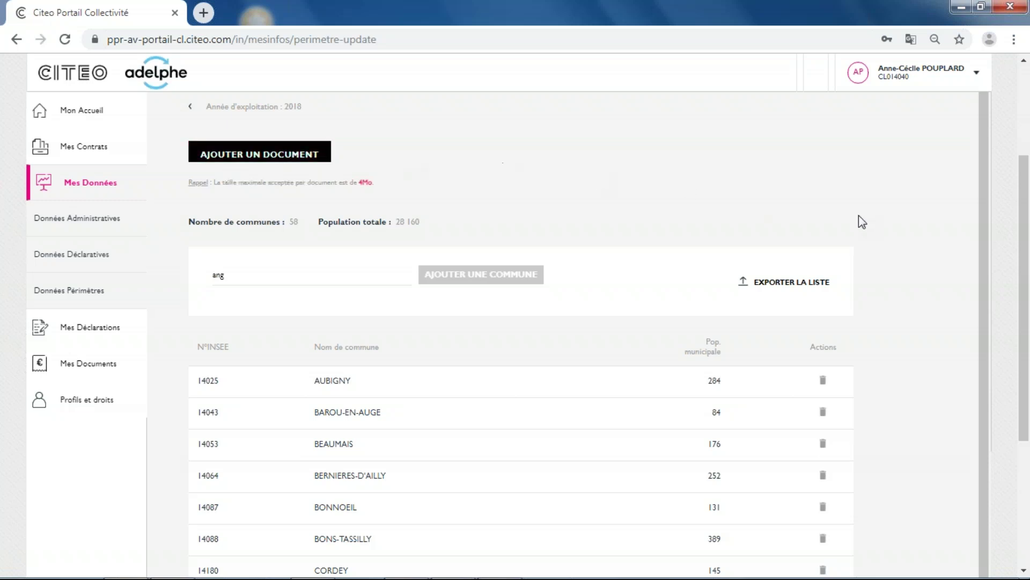
Step: Submit the 2018 paper perimeter to Citeo for validation and confirm the request
{"action": "left_click_drag", "start_coordinate": [1023, 380], "coordinate": [1027, 510]}
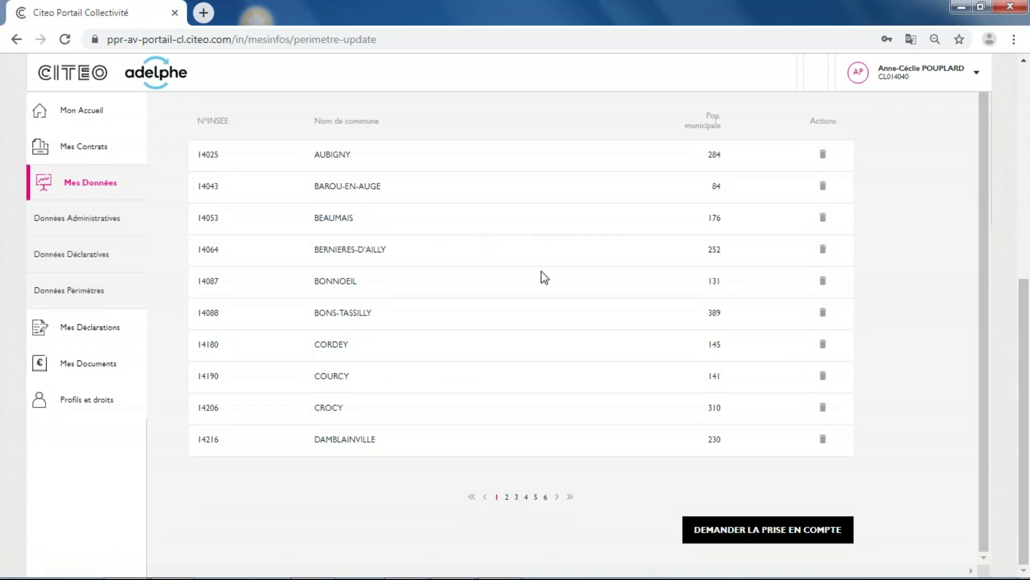
{"action": "left_click", "coordinate": [781, 537]}
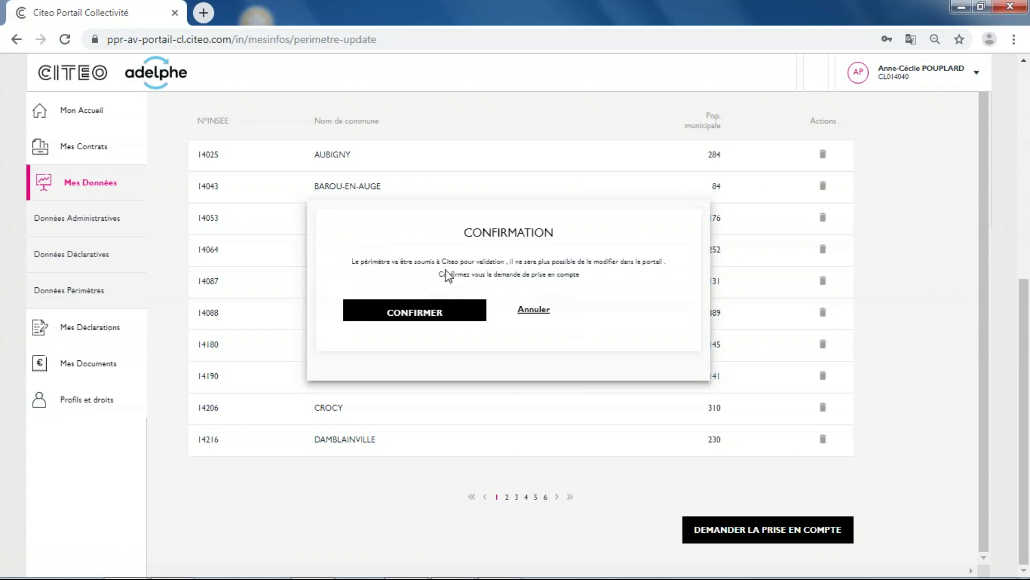
{"action": "left_click", "coordinate": [424, 314]}
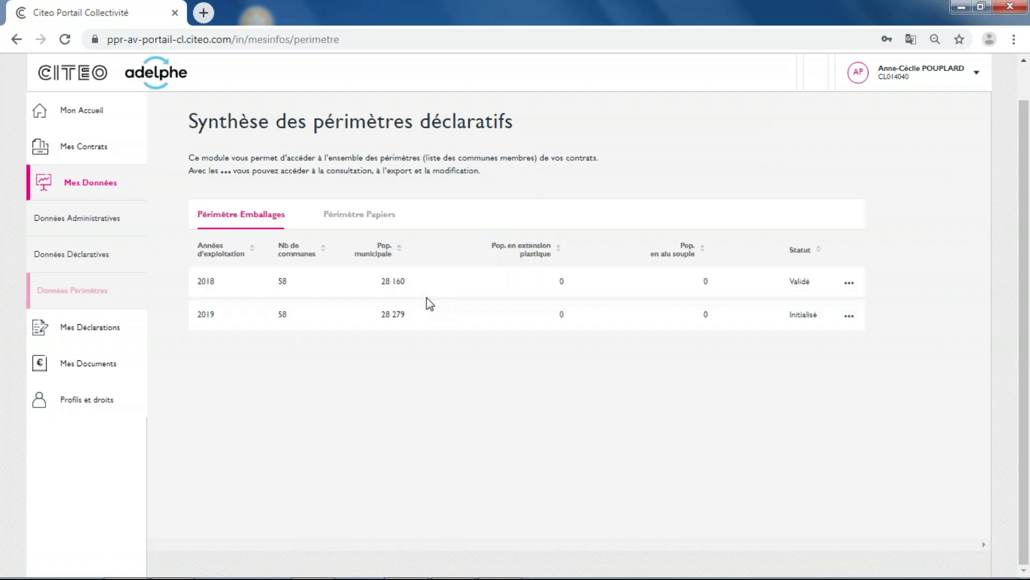
Step: Return to the list of declarations and reopen the T1 2019 packaging tonnage declaration
{"action": "left_click", "coordinate": [79, 333]}
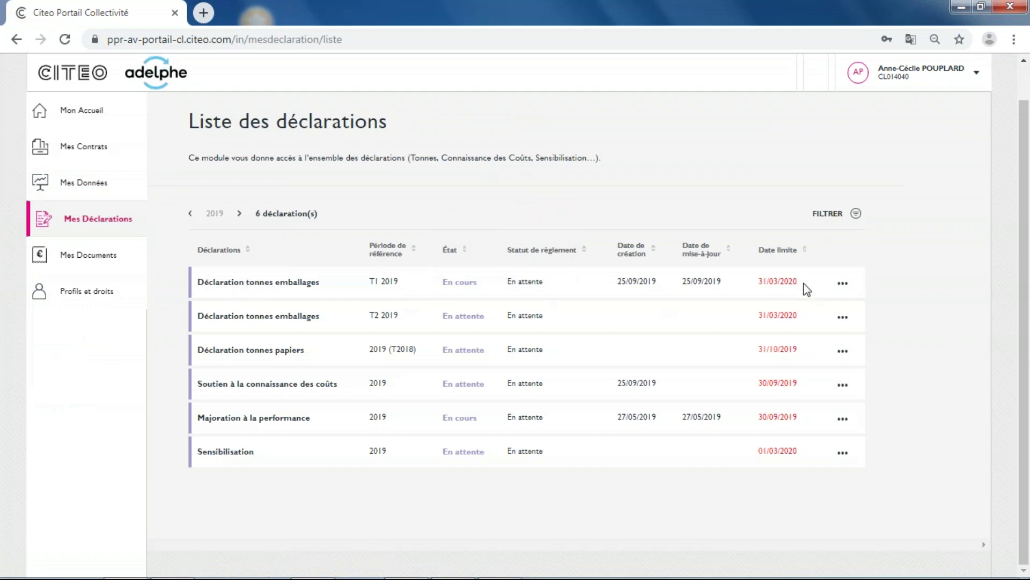
{"action": "left_click", "coordinate": [844, 283]}
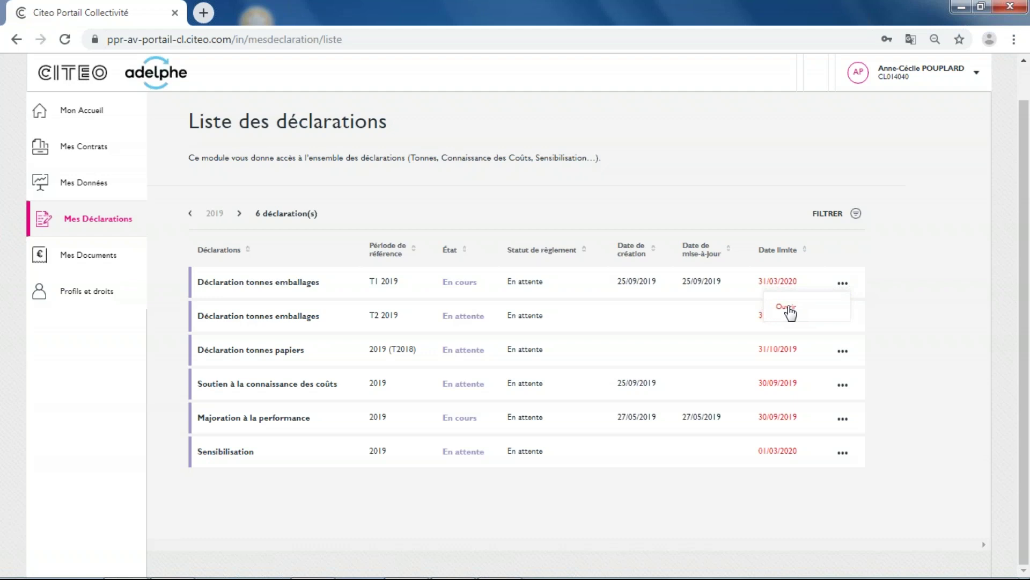
{"action": "left_click", "coordinate": [790, 313]}
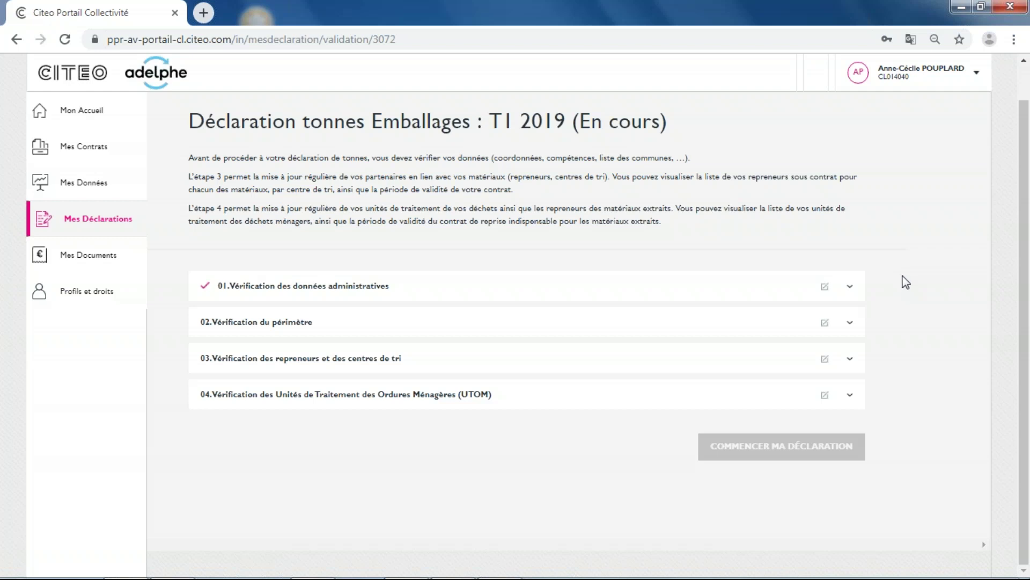
Step: Validate the perimeter in section 02 of the T1 2019 declaration
{"action": "left_click", "coordinate": [851, 323]}
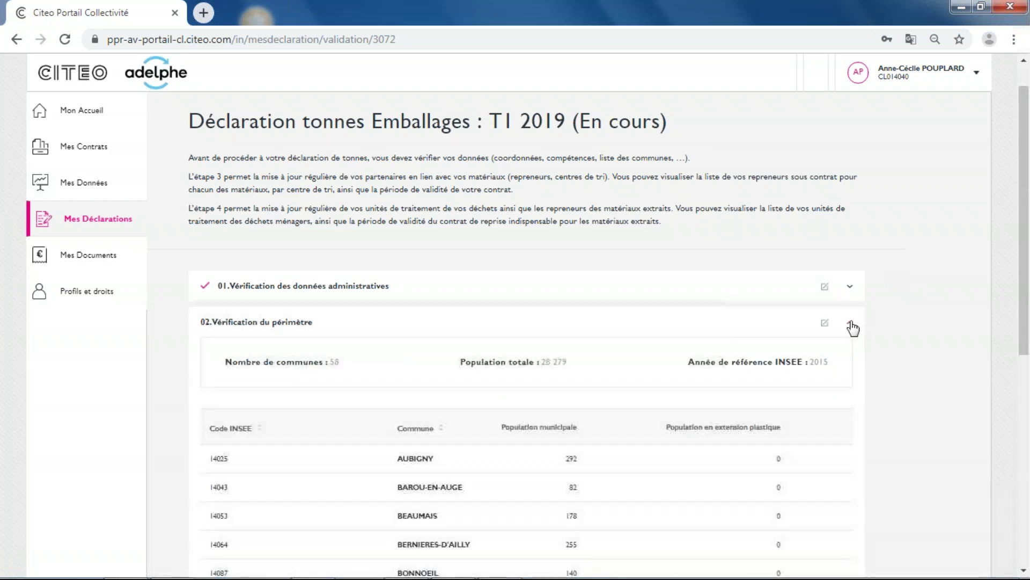
{"action": "scroll", "coordinate": [630, 379], "scroll_direction": "down", "scroll_amount": 6}
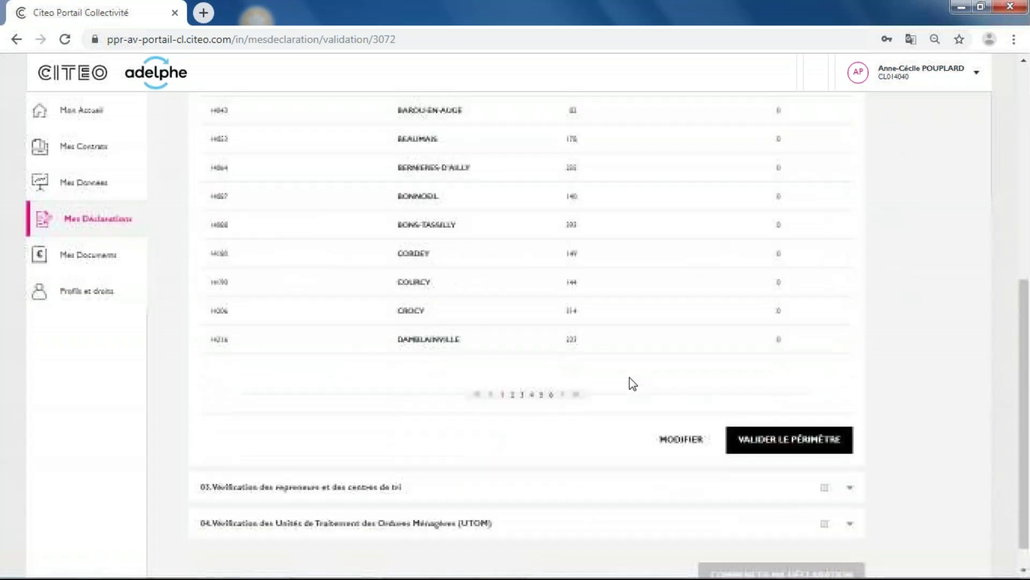
{"action": "left_click", "coordinate": [785, 441]}
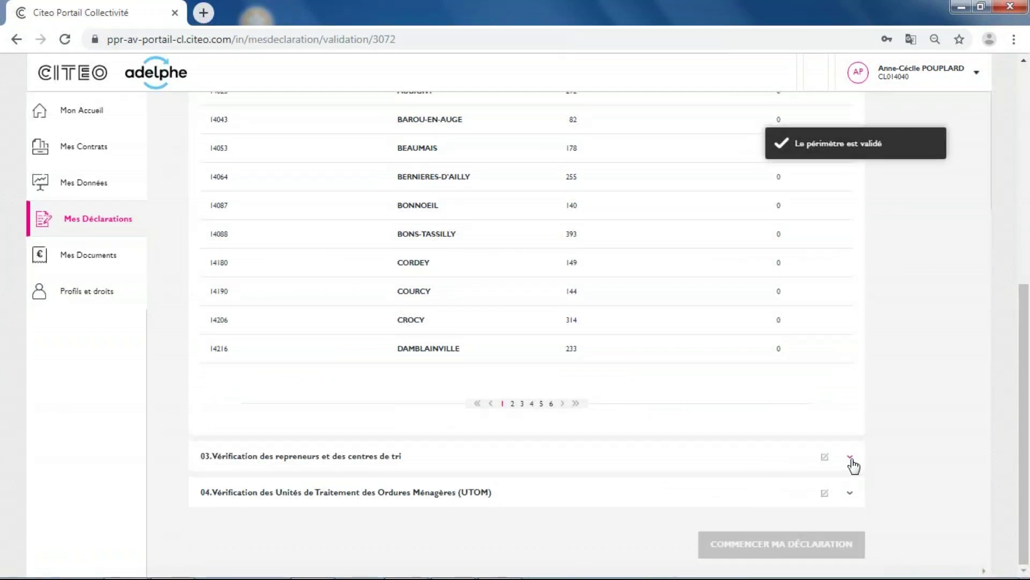
Step: Expand section 03 on buyers and sorting centres, check the 2019 materials timeline and validate it
{"action": "left_click", "coordinate": [851, 459]}
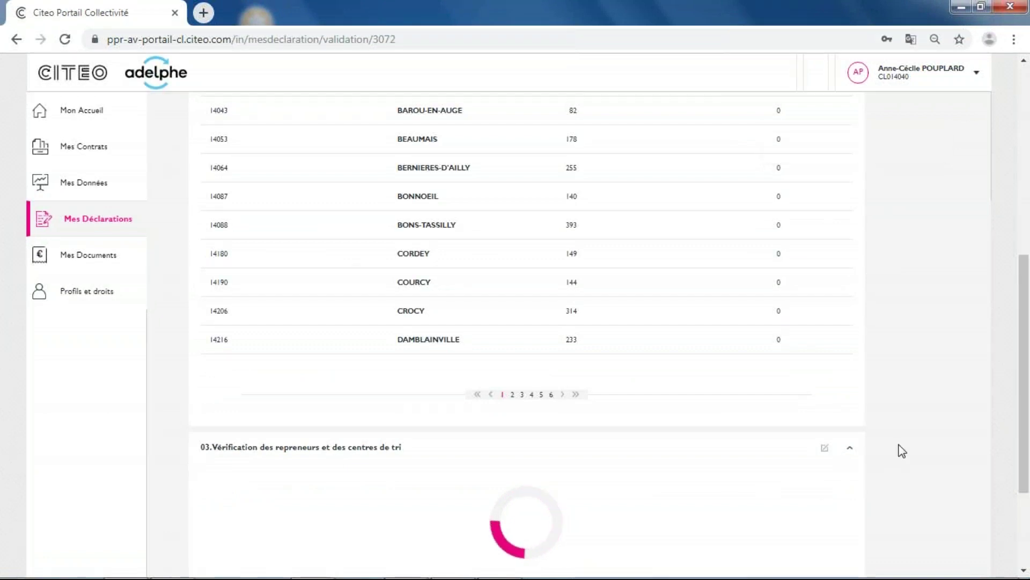
{"action": "scroll", "coordinate": [901, 439], "scroll_direction": "down", "scroll_amount": 5}
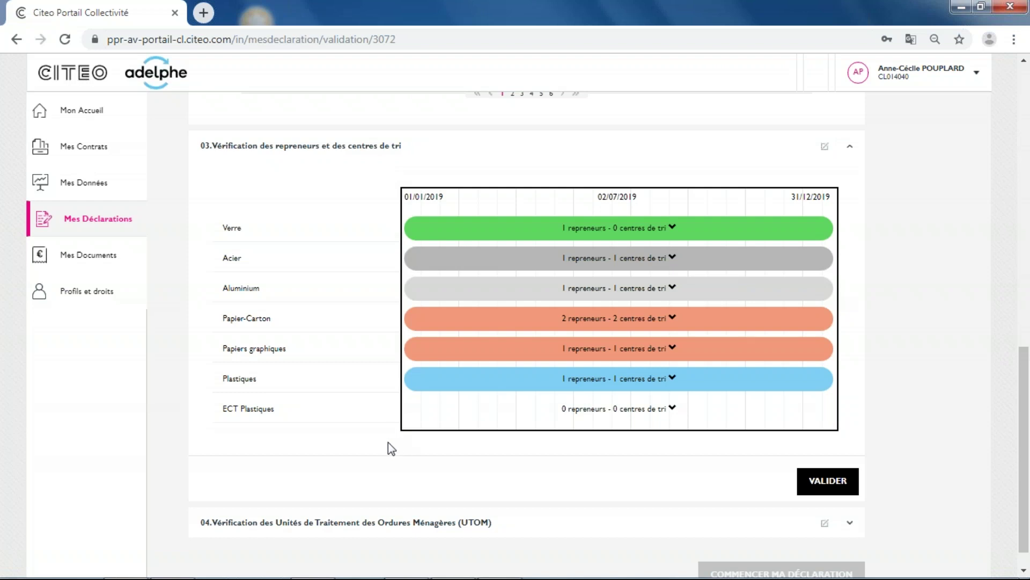
{"action": "left_click", "coordinate": [842, 482]}
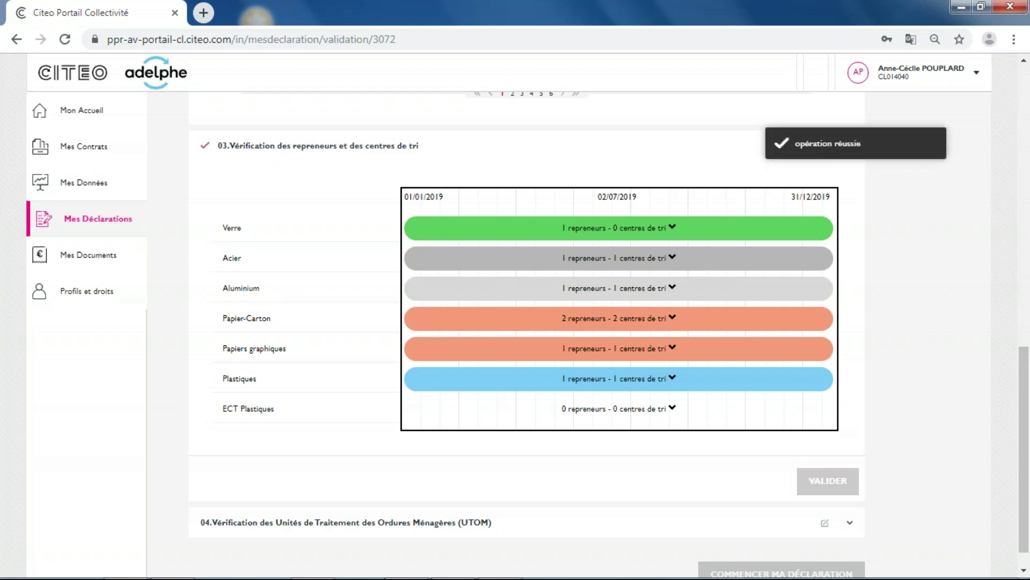
Step: Expand section 04 on household waste treatment units (UTOM), check the Acier and Aluminium rows and validate it
{"action": "scroll", "coordinate": [907, 440], "scroll_direction": "down", "scroll_amount": 1}
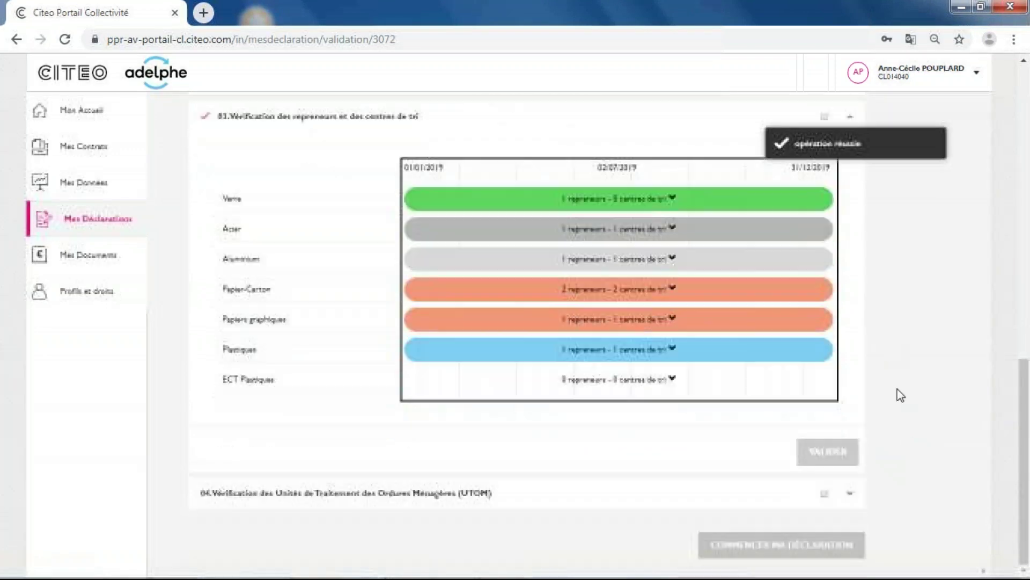
{"action": "left_click", "coordinate": [850, 494]}
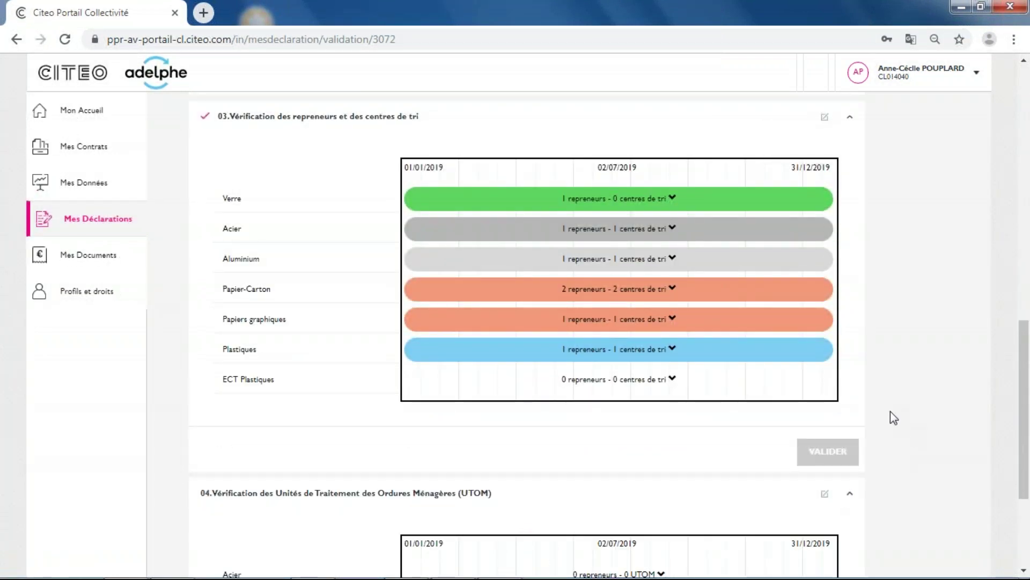
{"action": "scroll", "coordinate": [891, 413], "scroll_direction": "down", "scroll_amount": 3}
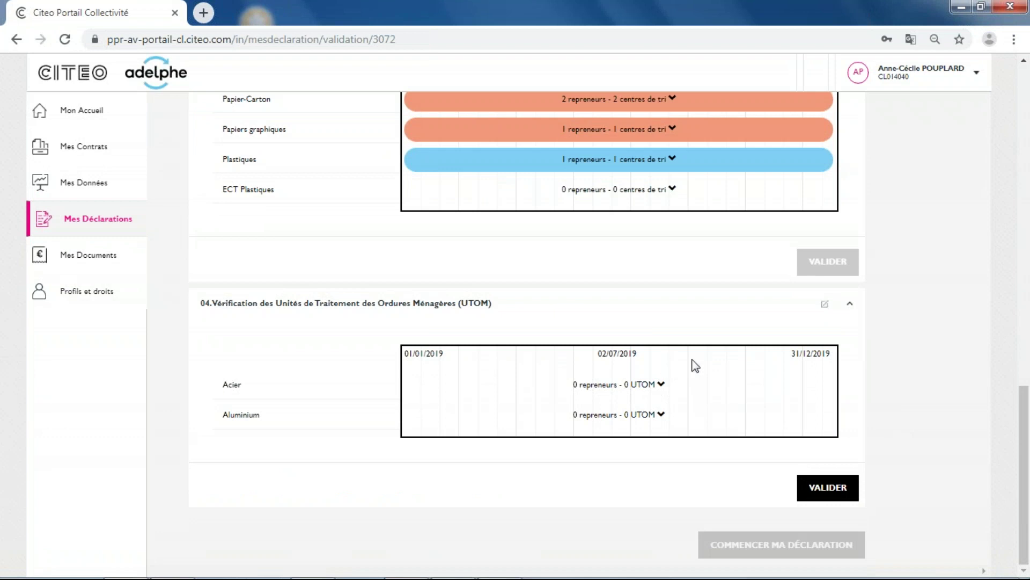
{"action": "left_click", "coordinate": [829, 488]}
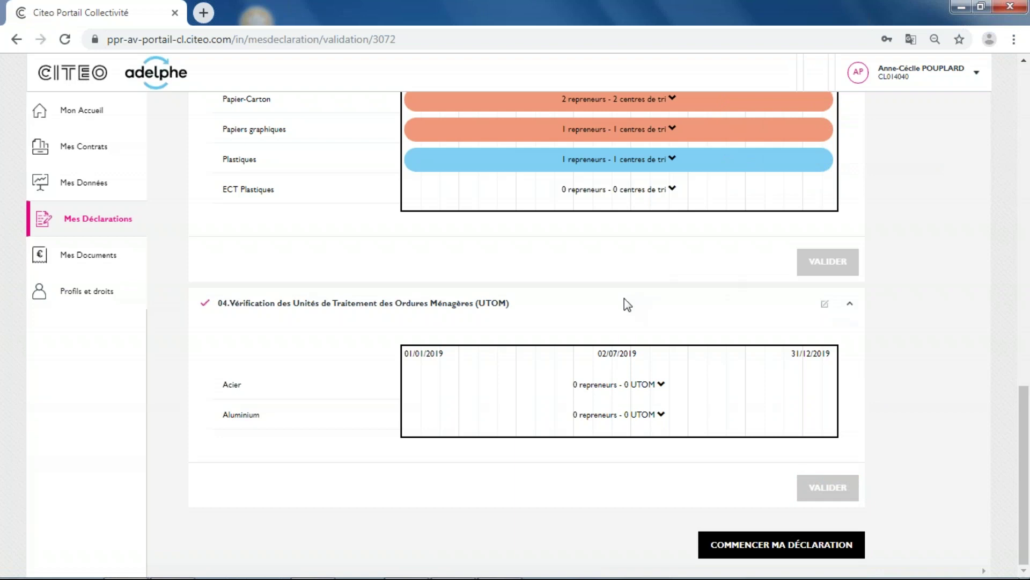
Step: Collapse the validated sections 04, 03 and 02, and start the T1 2019 packaging tonnage declaration
{"action": "scroll", "coordinate": [681, 343], "scroll_direction": "up", "scroll_amount": 15}
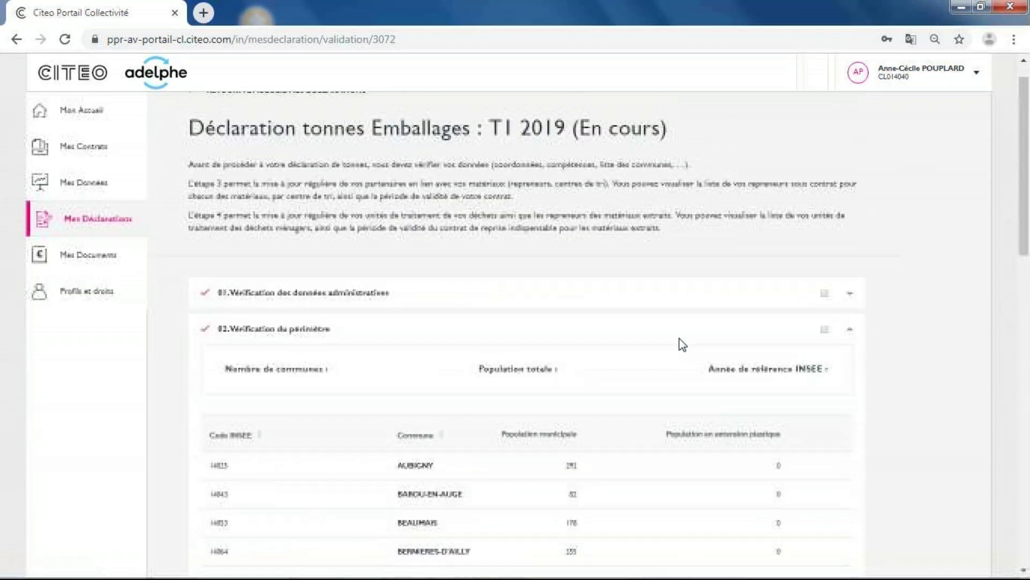
{"action": "scroll", "coordinate": [682, 344], "scroll_direction": "down", "scroll_amount": 15}
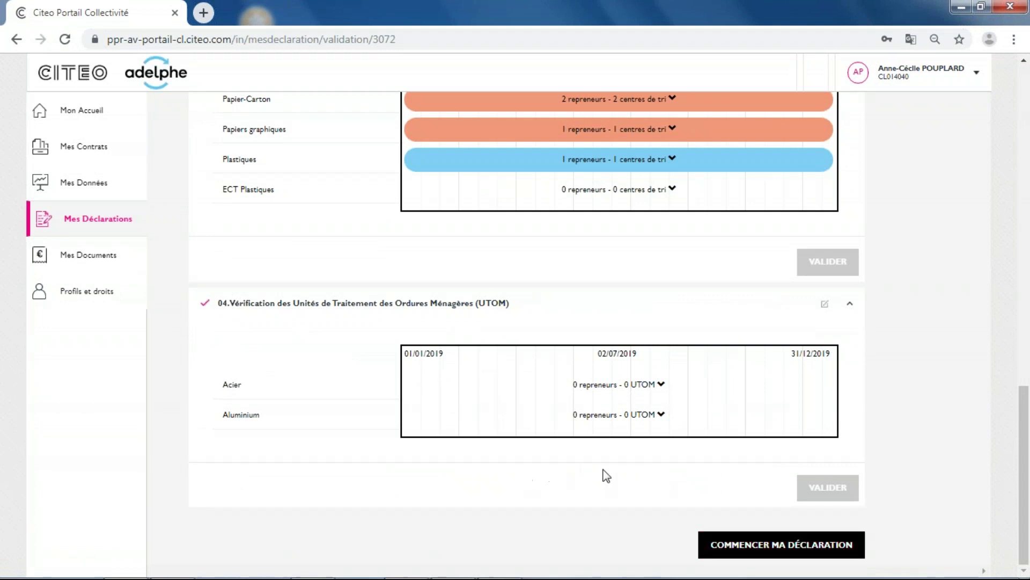
{"action": "left_click", "coordinate": [851, 306]}
{"action": "scroll", "coordinate": [851, 317], "scroll_direction": "up", "scroll_amount": 3}
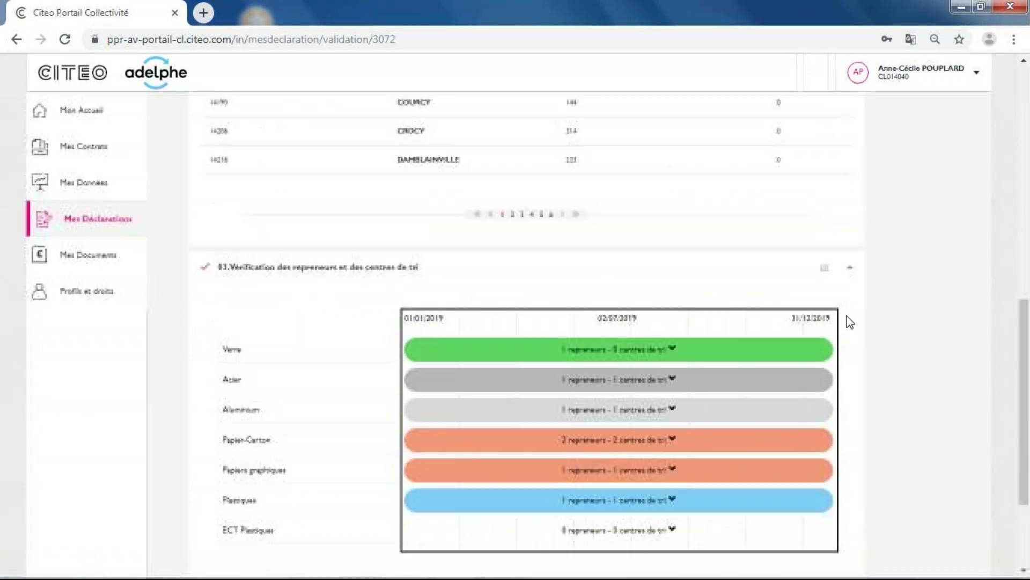
{"action": "left_click", "coordinate": [852, 270]}
{"action": "scroll", "coordinate": [847, 281], "scroll_direction": "up", "scroll_amount": 5}
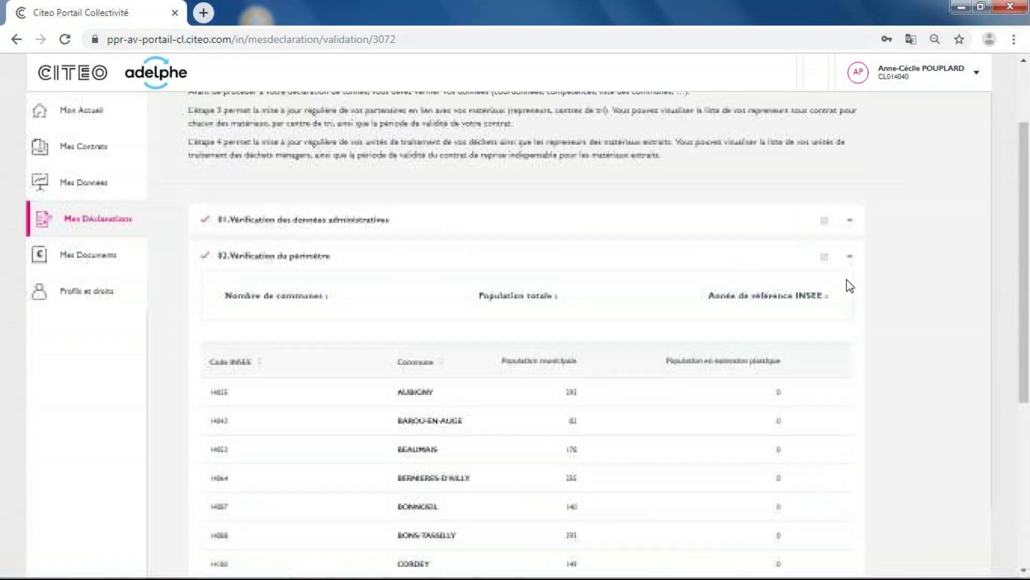
{"action": "left_click", "coordinate": [851, 261]}
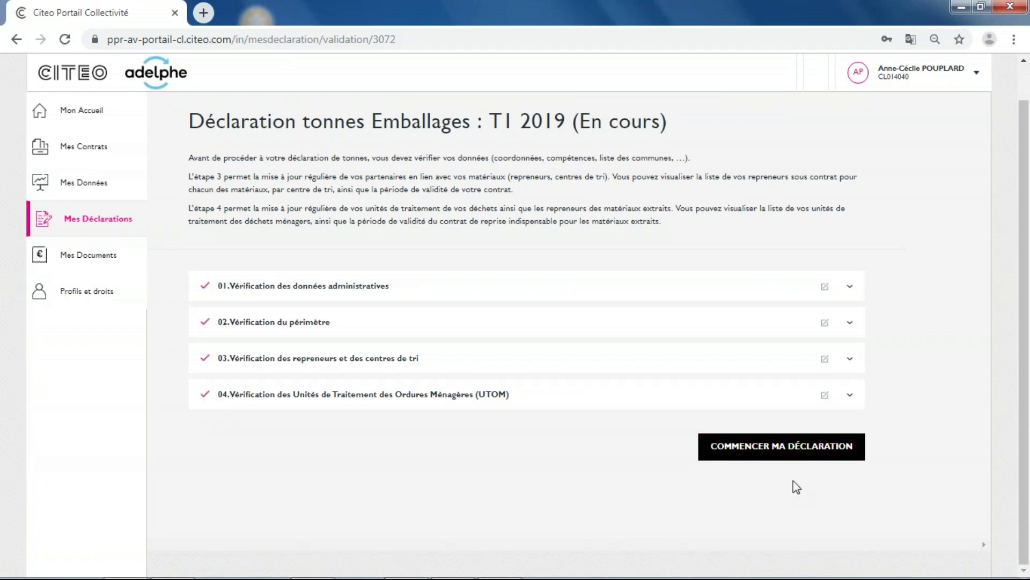
{"action": "left_click", "coordinate": [798, 452]}
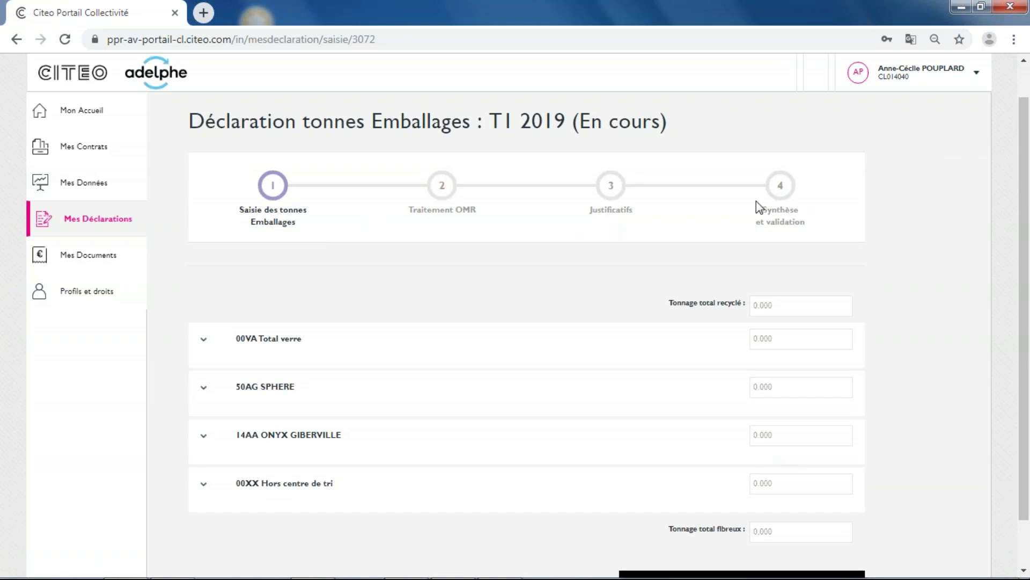
Step: Expand the 50AG SPHERE sorting centre and examine its tonnage entry tables for each material and buyer
{"action": "scroll", "coordinate": [445, 344], "scroll_direction": "down", "scroll_amount": 1}
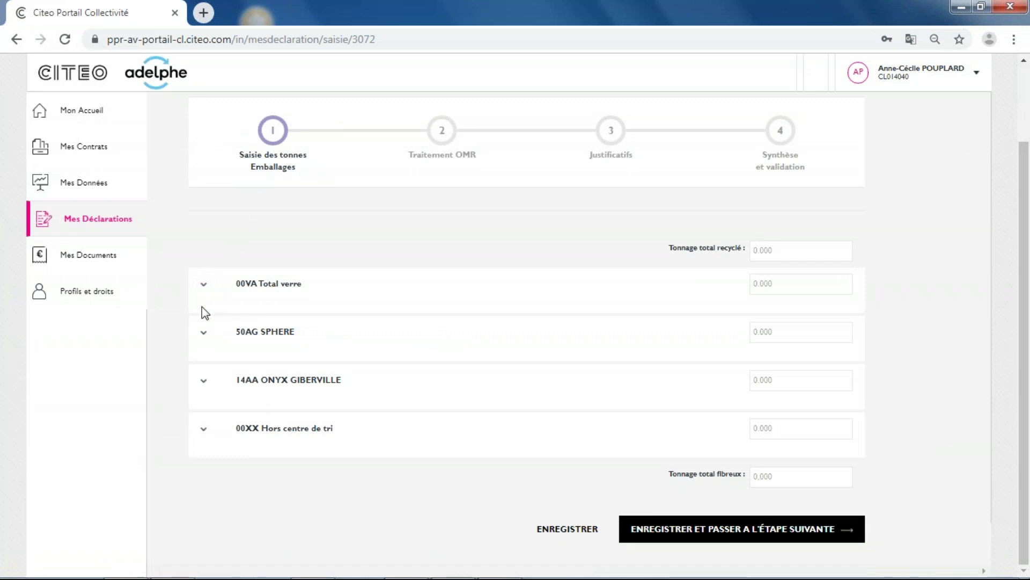
{"action": "left_click", "coordinate": [204, 337]}
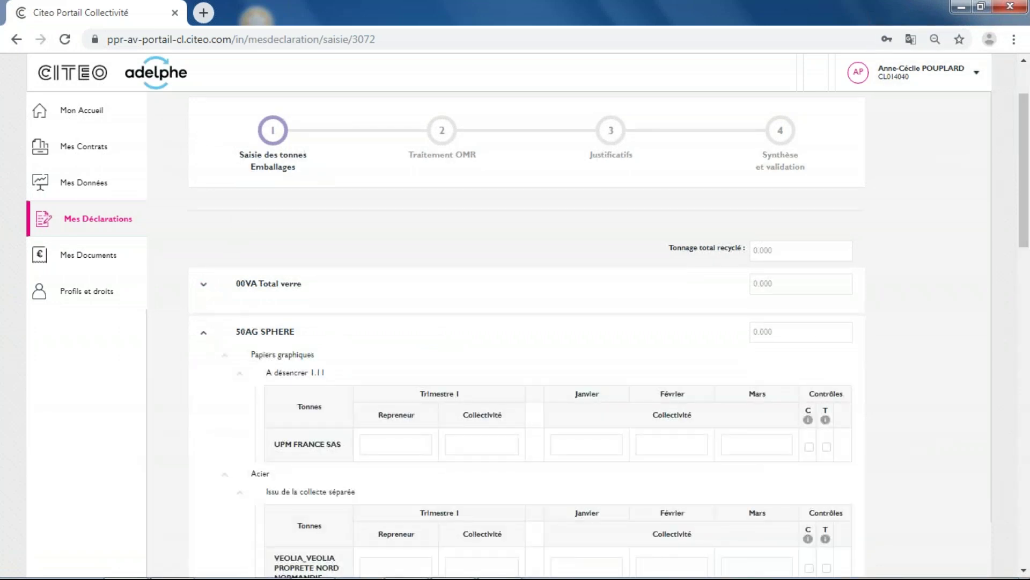
{"action": "scroll", "coordinate": [224, 350], "scroll_direction": "down", "scroll_amount": 4}
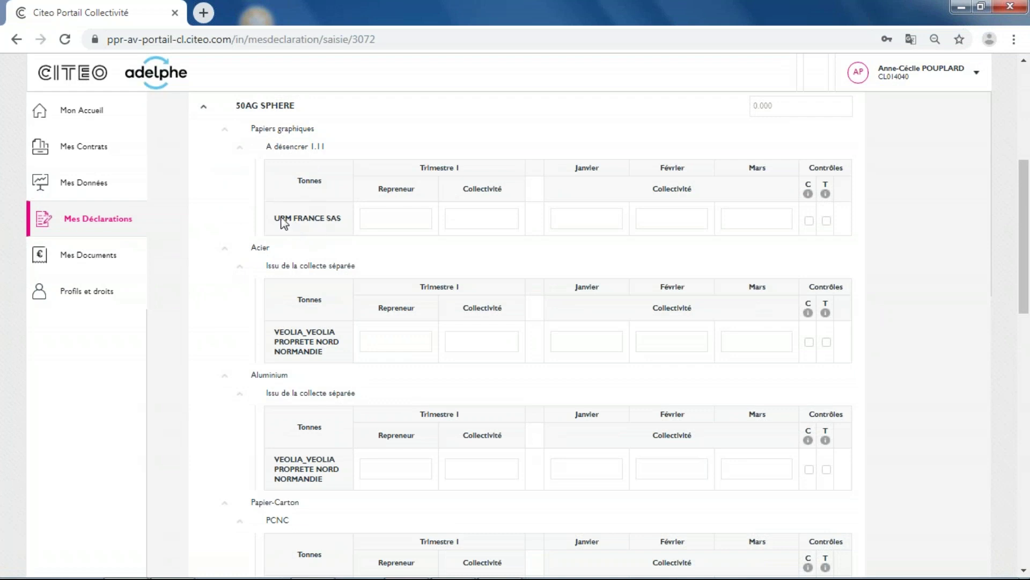
{"action": "scroll", "coordinate": [310, 361], "scroll_direction": "down", "scroll_amount": 2}
{"action": "scroll", "coordinate": [310, 360], "scroll_direction": "down", "scroll_amount": 4}
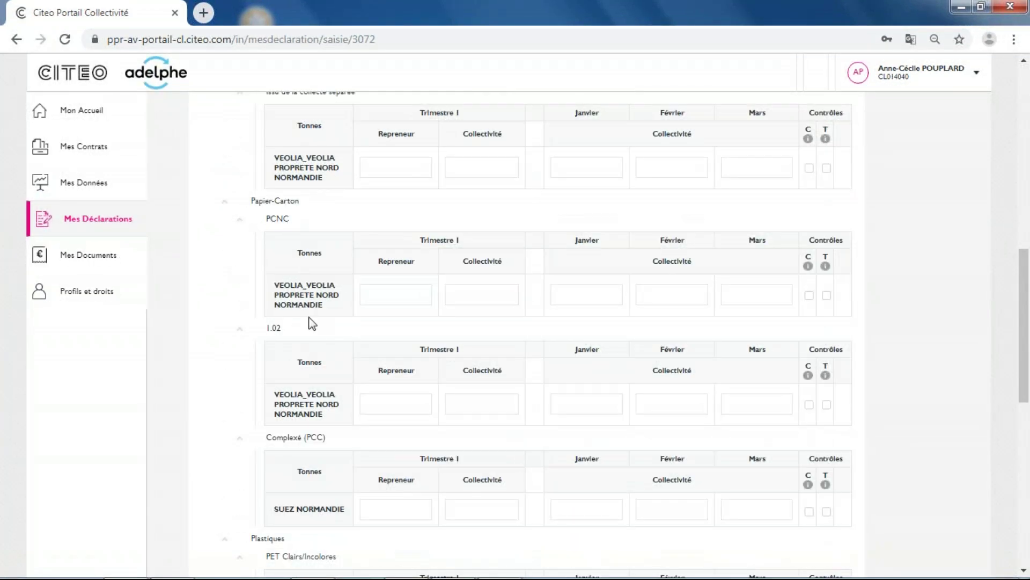
{"action": "scroll", "coordinate": [308, 322], "scroll_direction": "down", "scroll_amount": 4}
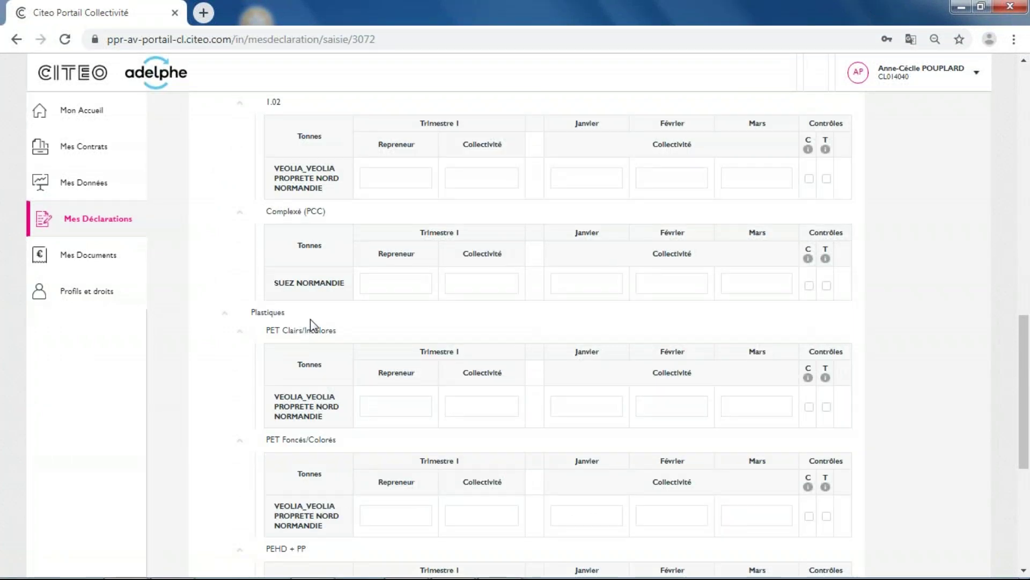
{"action": "scroll", "coordinate": [314, 327], "scroll_direction": "down", "scroll_amount": 4}
{"action": "scroll", "coordinate": [314, 326], "scroll_direction": "down", "scroll_amount": 2}
{"action": "scroll", "coordinate": [314, 326], "scroll_direction": "up", "scroll_amount": 10}
{"action": "scroll", "coordinate": [389, 340], "scroll_direction": "up", "scroll_amount": 7}
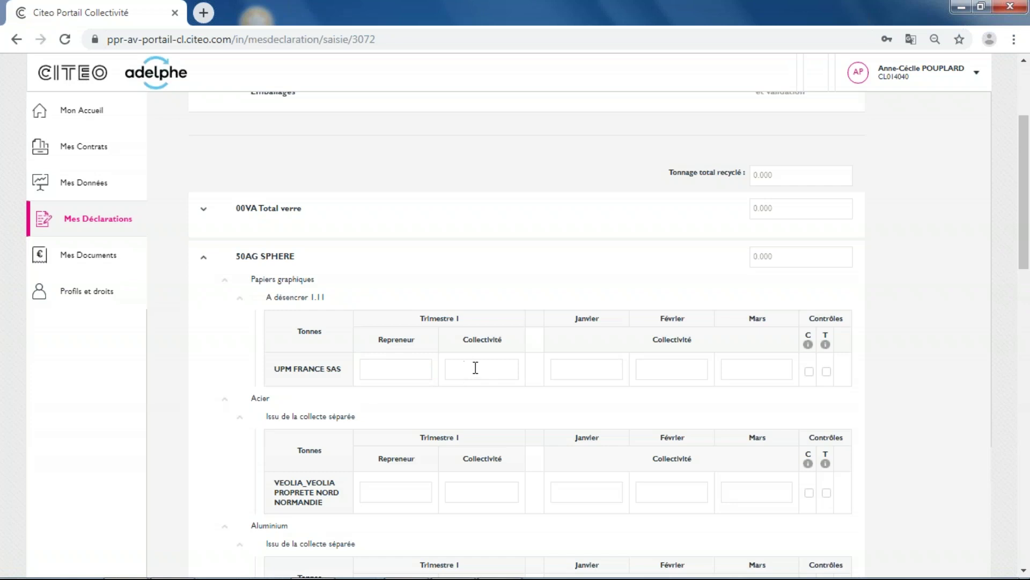
Step: Enter the Collectivité tonnages for UPM FRANCE SAS, A désencrer 1.11, under 50AG SPHERE: 12 for January, 67 for February and 78 for March
{"action": "left_click", "coordinate": [475, 367]}
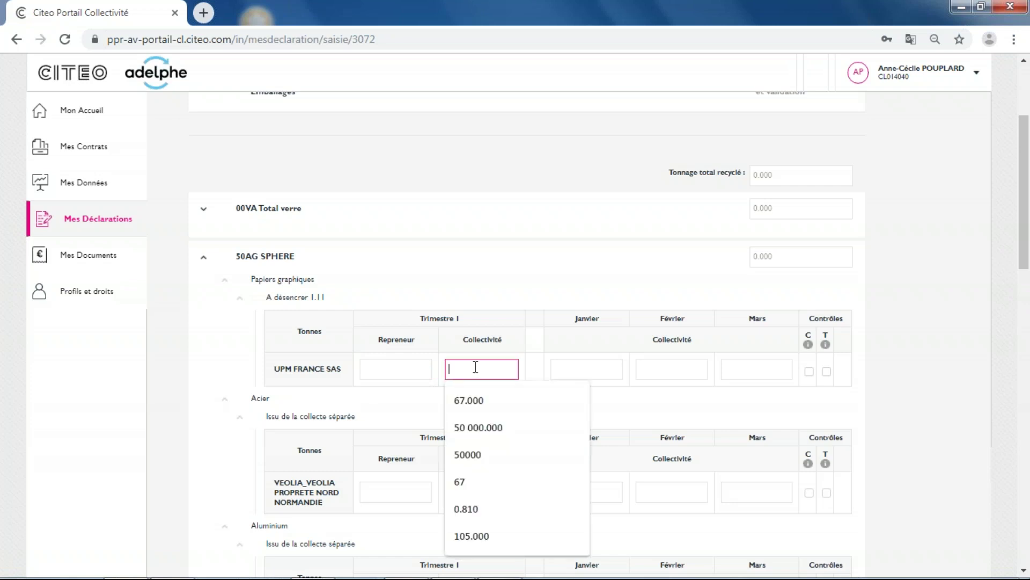
{"action": "left_click", "coordinate": [483, 400]}
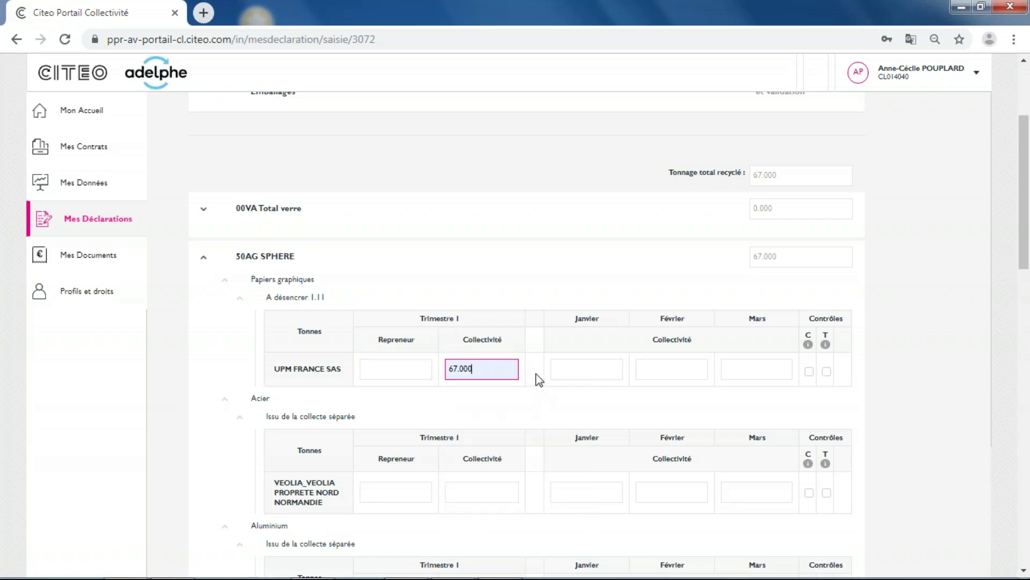
{"action": "left_click", "coordinate": [593, 373]}
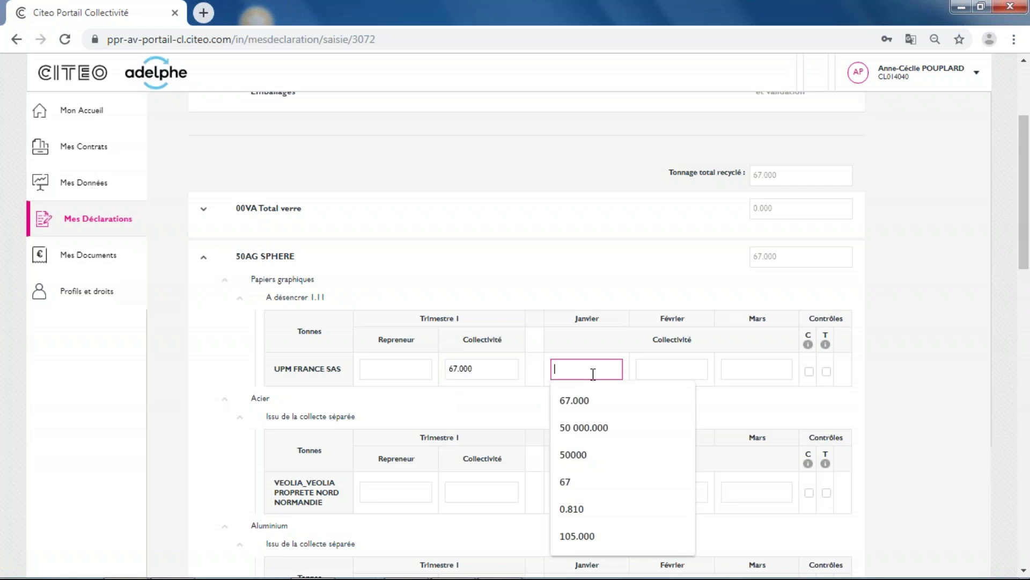
{"action": "type", "text": "&é"}
{"action": "key", "text": "BackSpace"}
{"action": "key", "text": "BackSpace"}
{"action": "type", "text": "12"}
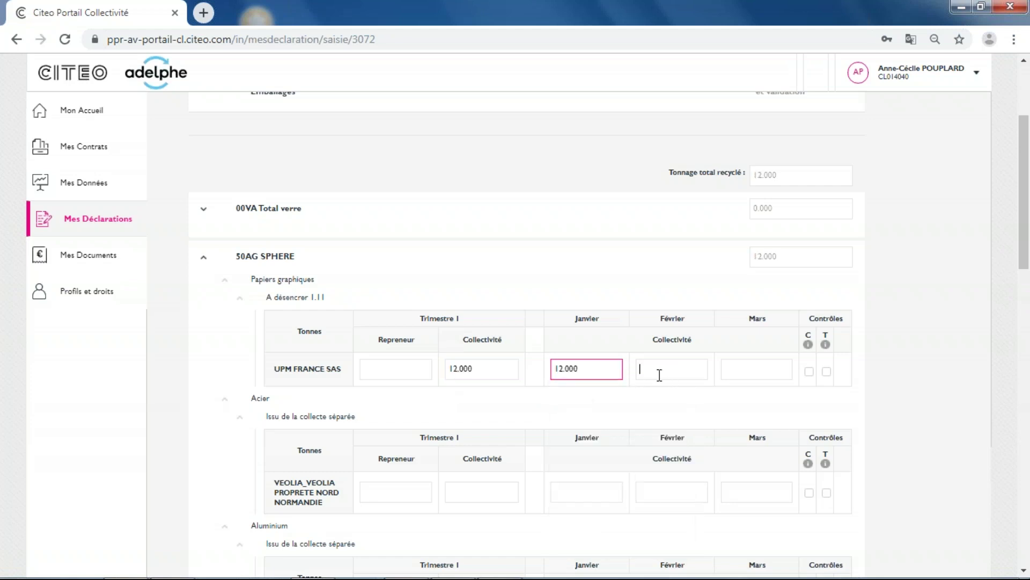
{"action": "left_click", "coordinate": [660, 374]}
{"action": "type", "text": "67"}
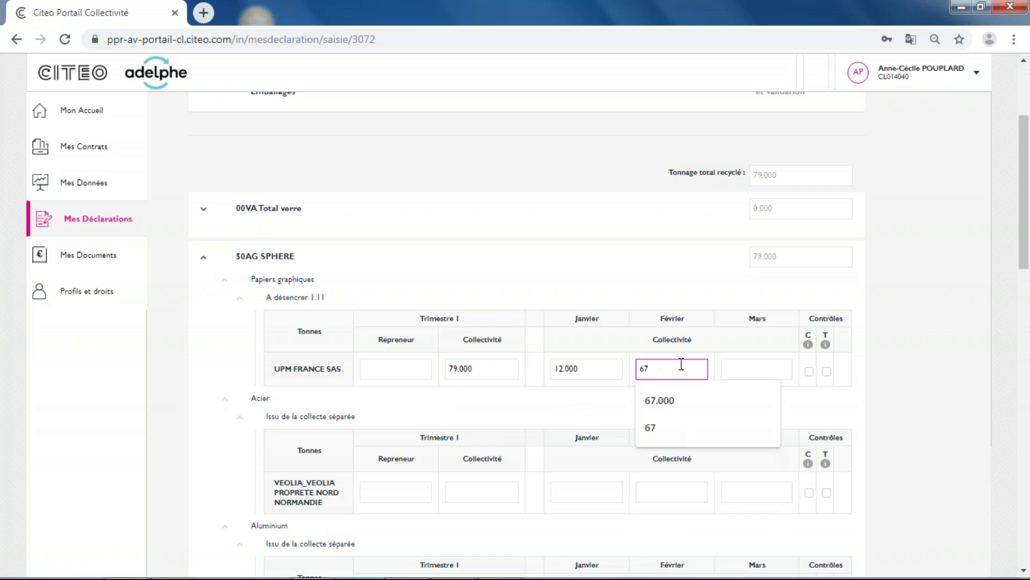
{"action": "left_click", "coordinate": [735, 367]}
{"action": "type", "text": "78"}
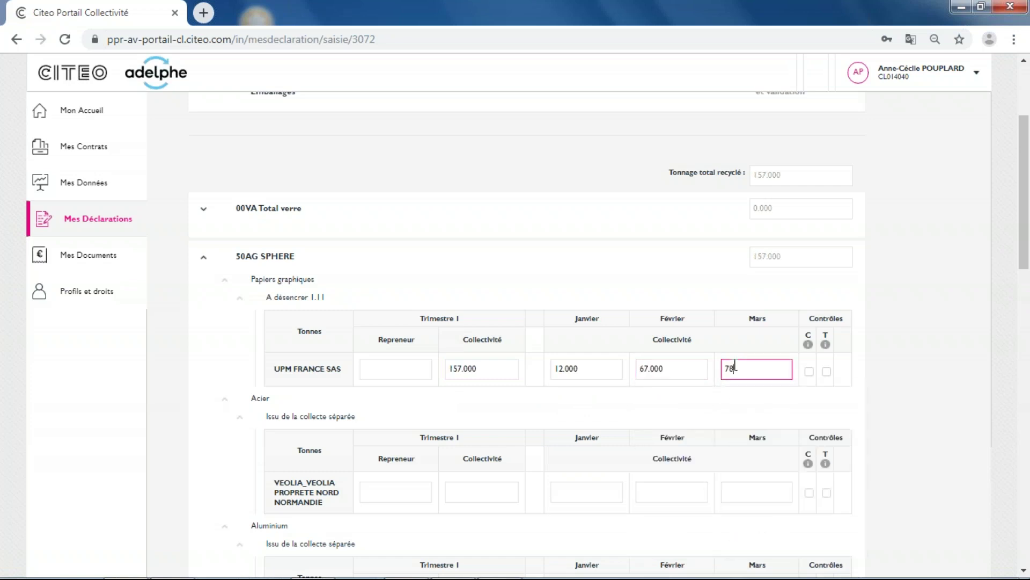
{"action": "left_click", "coordinate": [481, 401]}
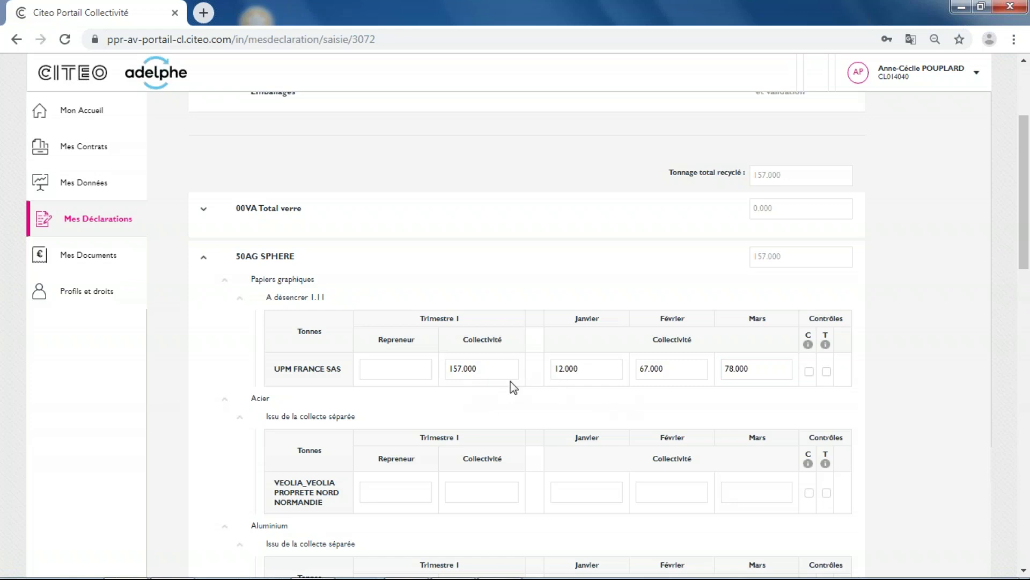
Step: Look through the remaining material tables of 50AG SPHERE and collapse that sorting centre
{"action": "scroll", "coordinate": [489, 365], "scroll_direction": "down", "scroll_amount": 5}
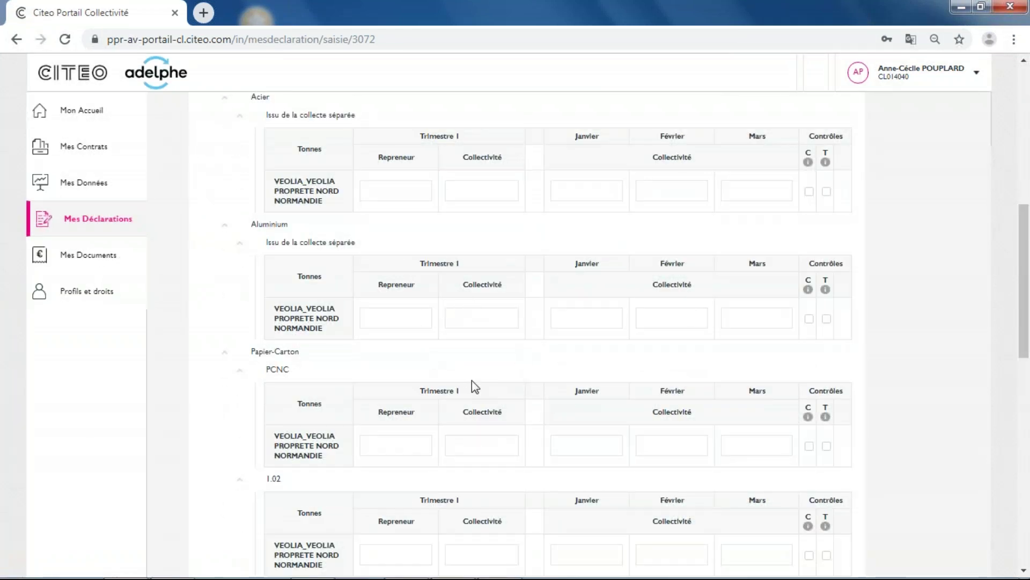
{"action": "scroll", "coordinate": [473, 387], "scroll_direction": "down", "scroll_amount": 3}
{"action": "scroll", "coordinate": [474, 387], "scroll_direction": "down", "scroll_amount": 8}
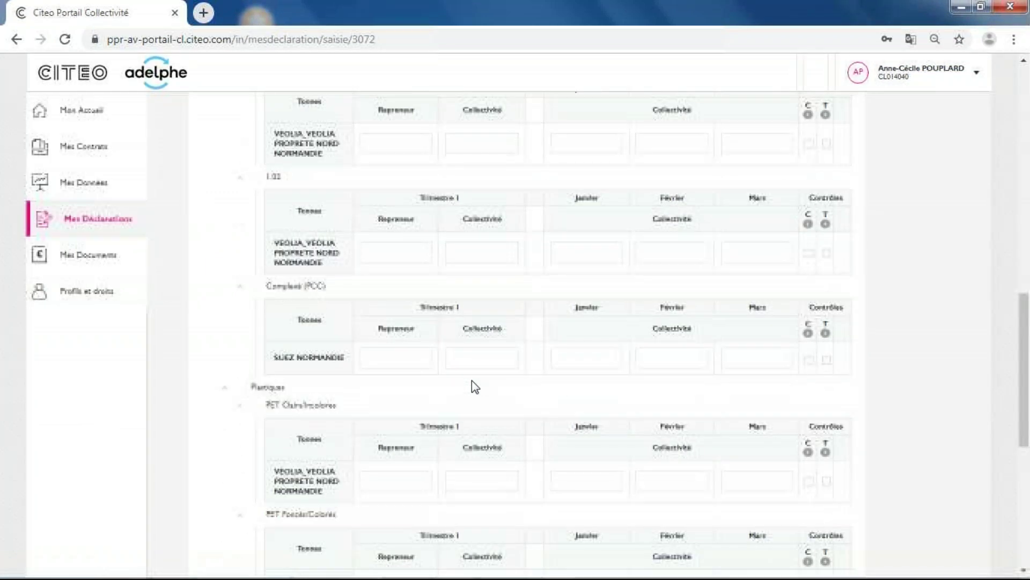
{"action": "scroll", "coordinate": [472, 380], "scroll_direction": "up", "scroll_amount": 15}
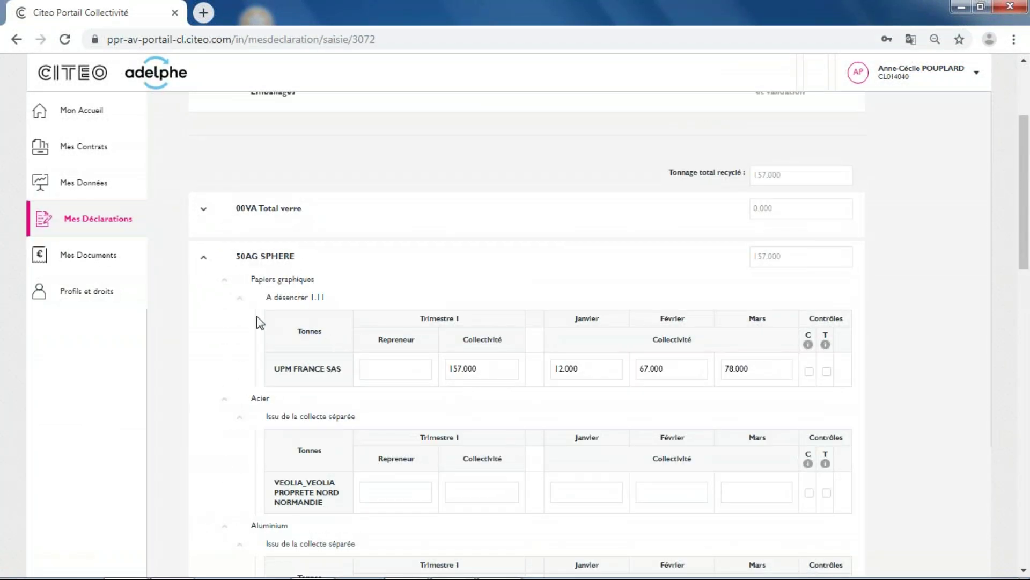
{"action": "left_click", "coordinate": [205, 258]}
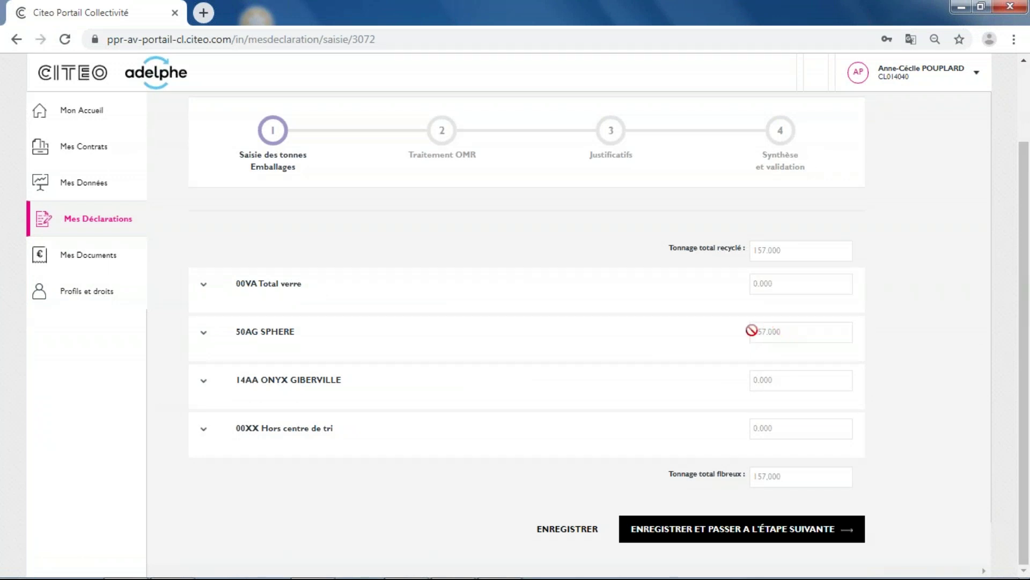
Step: Enter 67.000 as the Trimestre 1 Collectivité tonnage for PCNC under 14AA ONYX GIBERVILLE and collapse that sorting centre
{"action": "left_click", "coordinate": [203, 380]}
{"action": "left_click", "coordinate": [470, 421]}
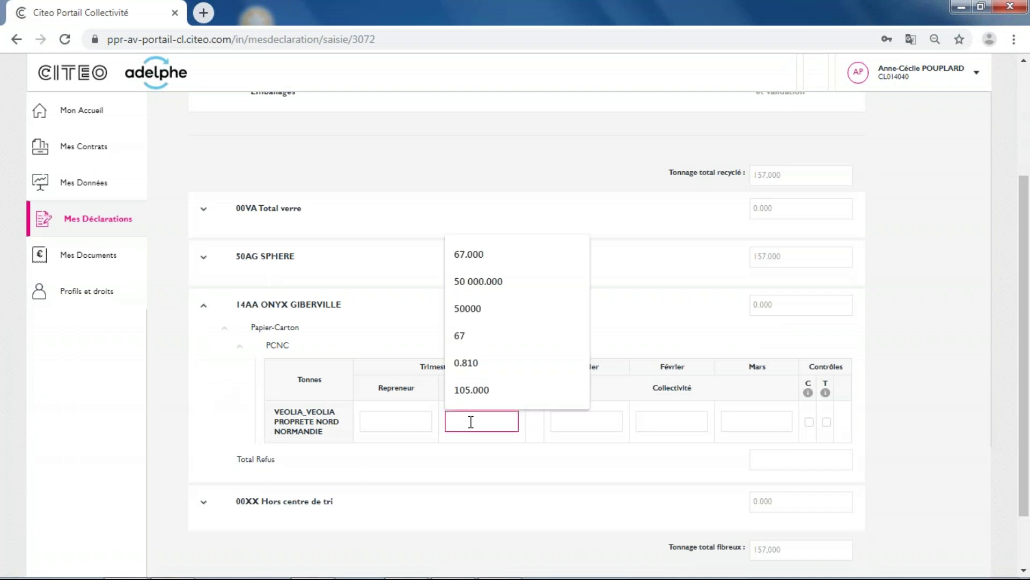
{"action": "left_click", "coordinate": [489, 256]}
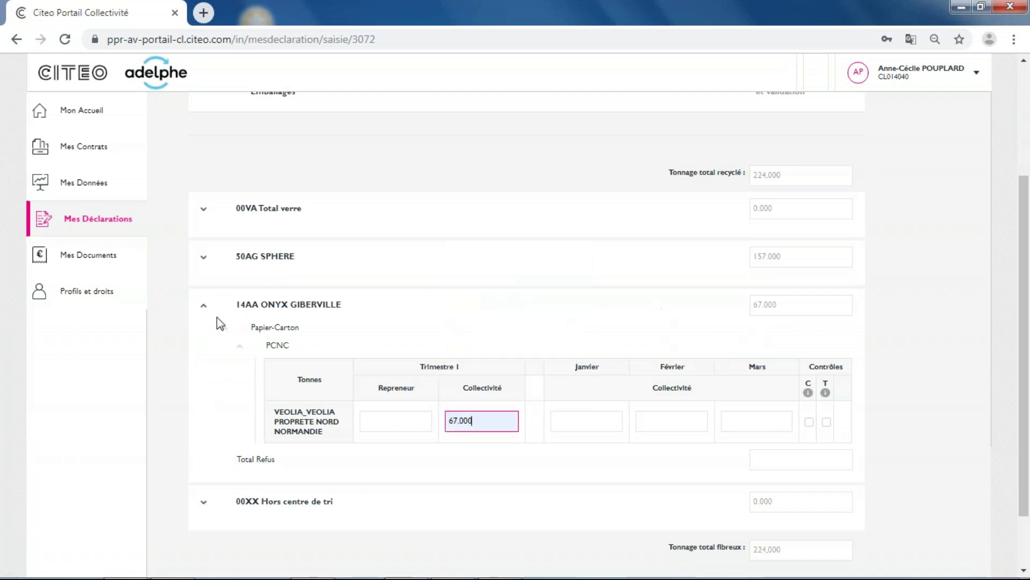
{"action": "left_click", "coordinate": [203, 306]}
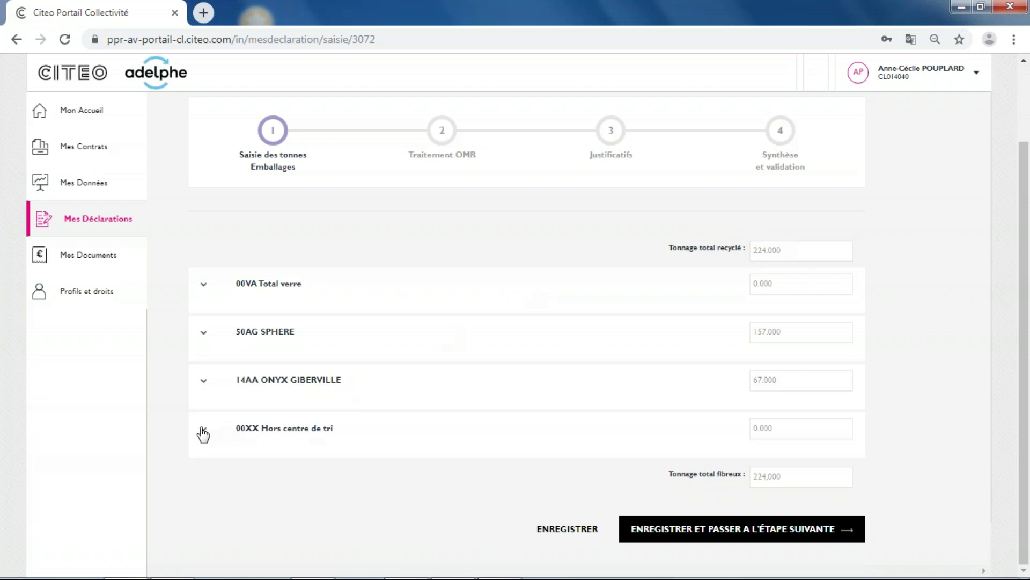
Step: Expand 00XX Hors centre de tri and examine the entry tables for 1.05, 1.04 and Autres Sortes
{"action": "left_click", "coordinate": [203, 433]}
{"action": "scroll", "coordinate": [202, 431], "scroll_direction": "down", "scroll_amount": 1}
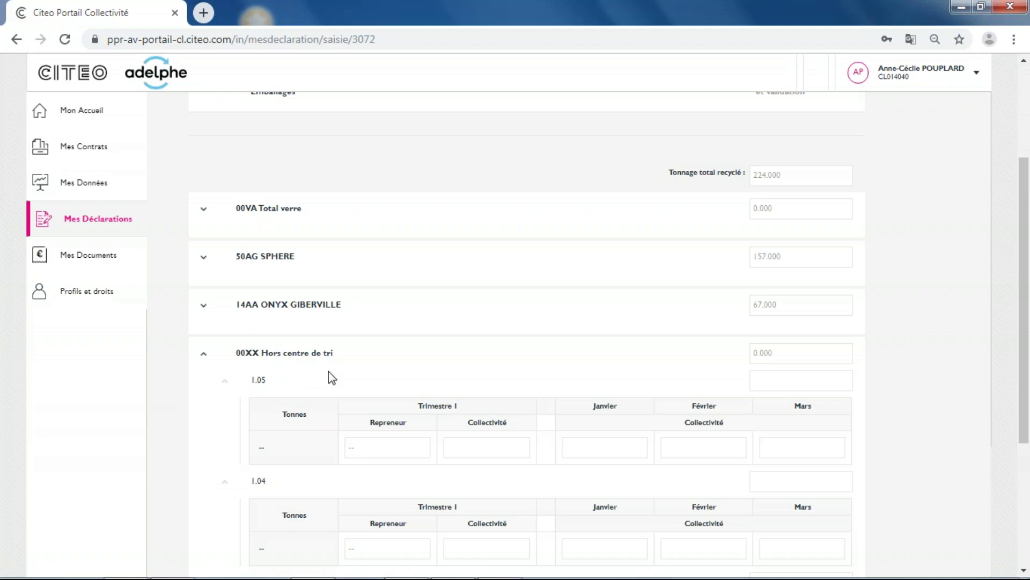
{"action": "scroll", "coordinate": [332, 378], "scroll_direction": "down", "scroll_amount": 3}
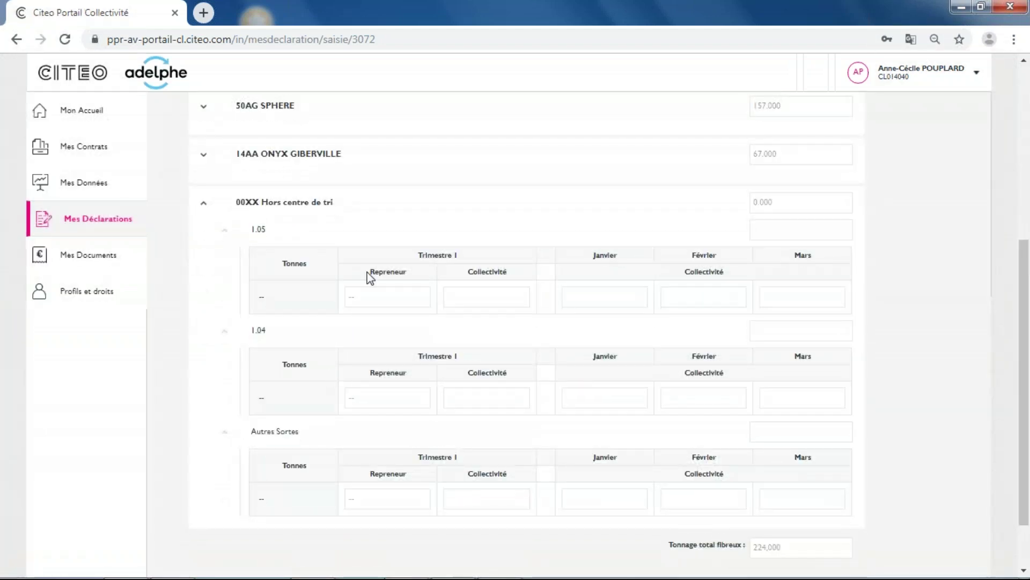
Step: Collapse 00XX Hors centre de tri, then save the tonnages and proceed to the Traitement OMR stage
{"action": "scroll", "coordinate": [377, 398], "scroll_direction": "down", "scroll_amount": 2}
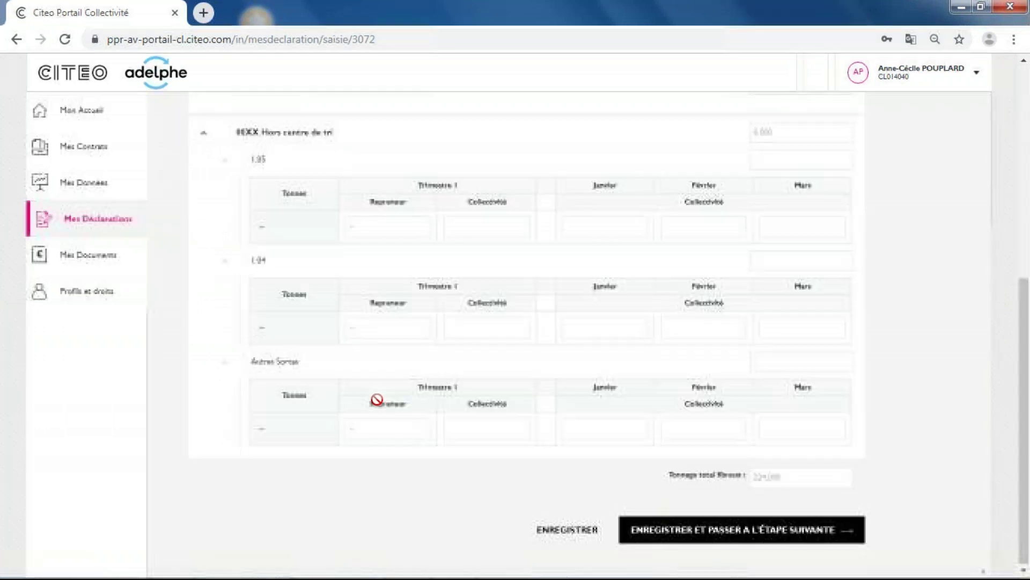
{"action": "left_click", "coordinate": [204, 132]}
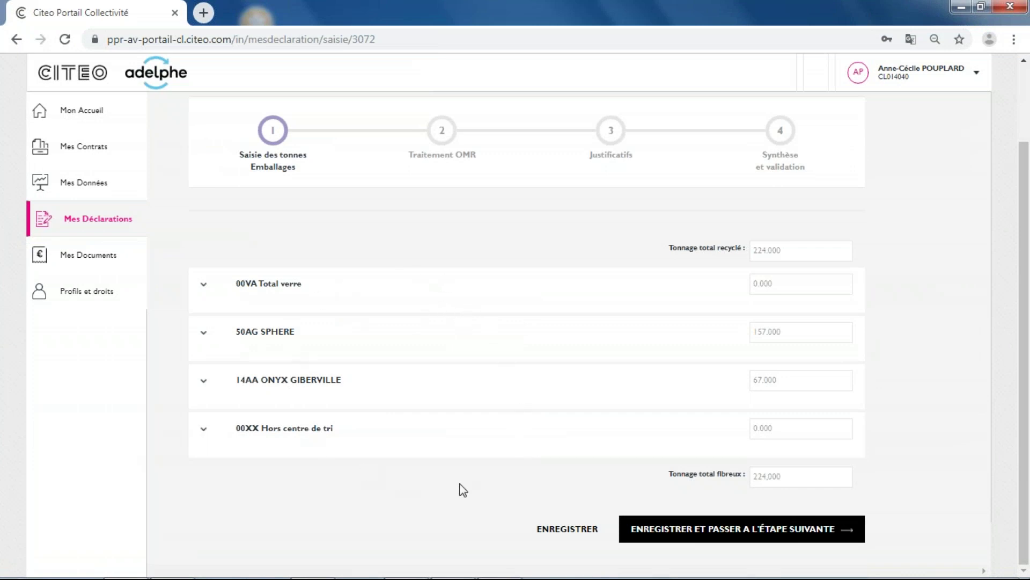
{"action": "left_click", "coordinate": [646, 535]}
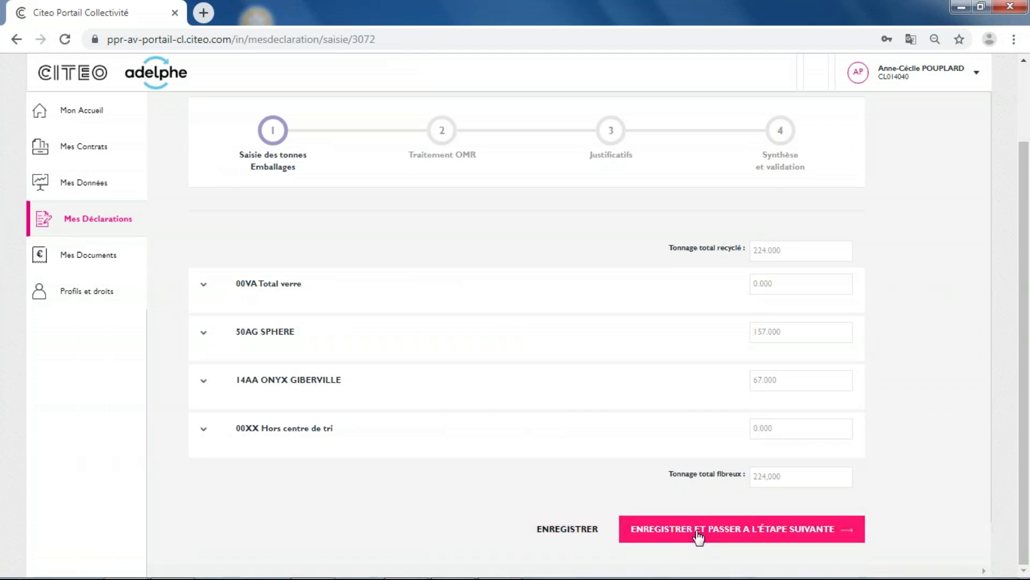
{"action": "left_click", "coordinate": [698, 533]}
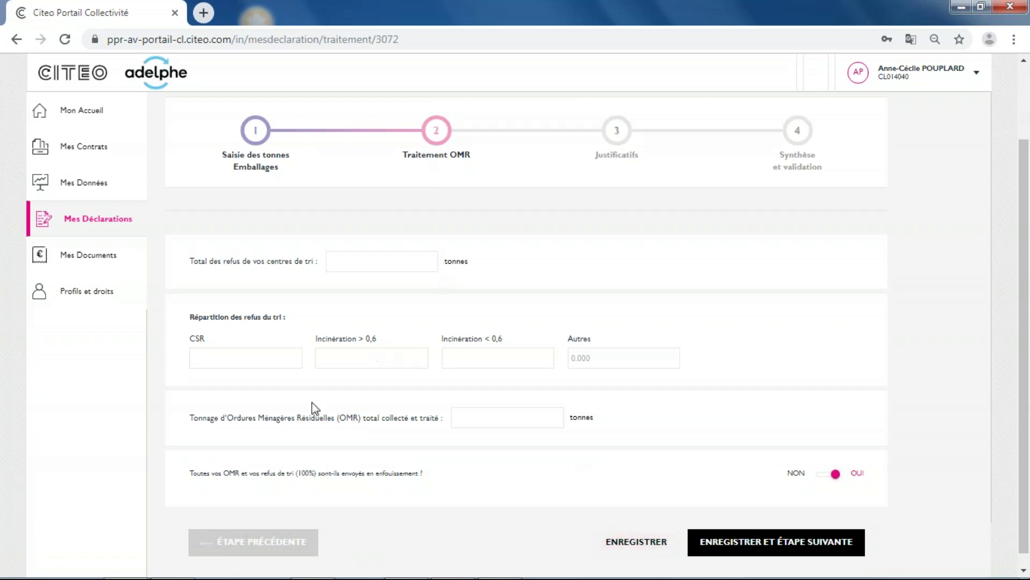
Step: Back in Saisie des tonnes Emballages, set Total Refus to 100 for 14AA ONYX GIBERVILLE and 50AG SPHERE, then save and proceed
{"action": "left_click", "coordinate": [256, 133]}
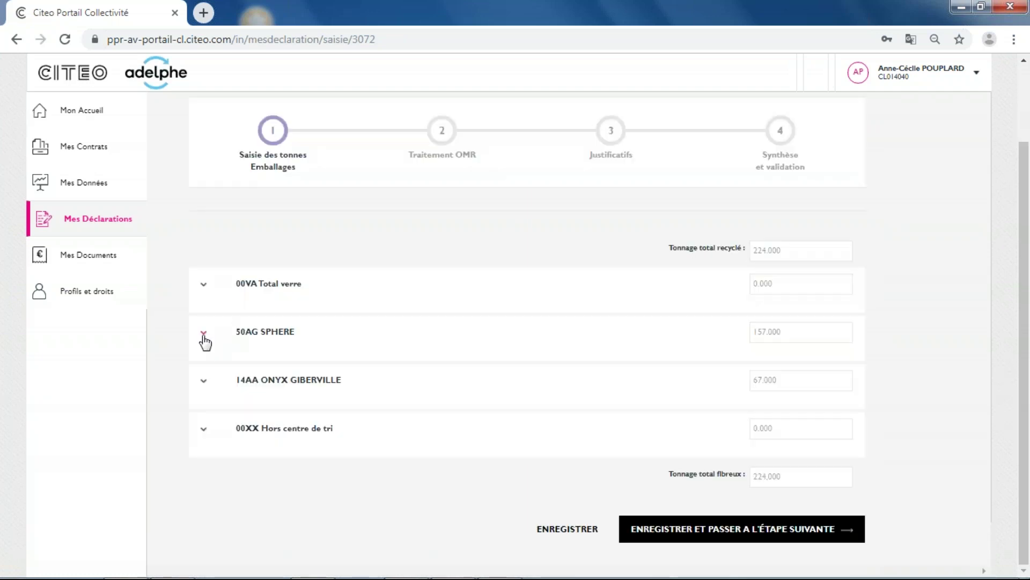
{"action": "left_click", "coordinate": [204, 333]}
{"action": "scroll", "coordinate": [565, 368], "scroll_direction": "down", "scroll_amount": 15}
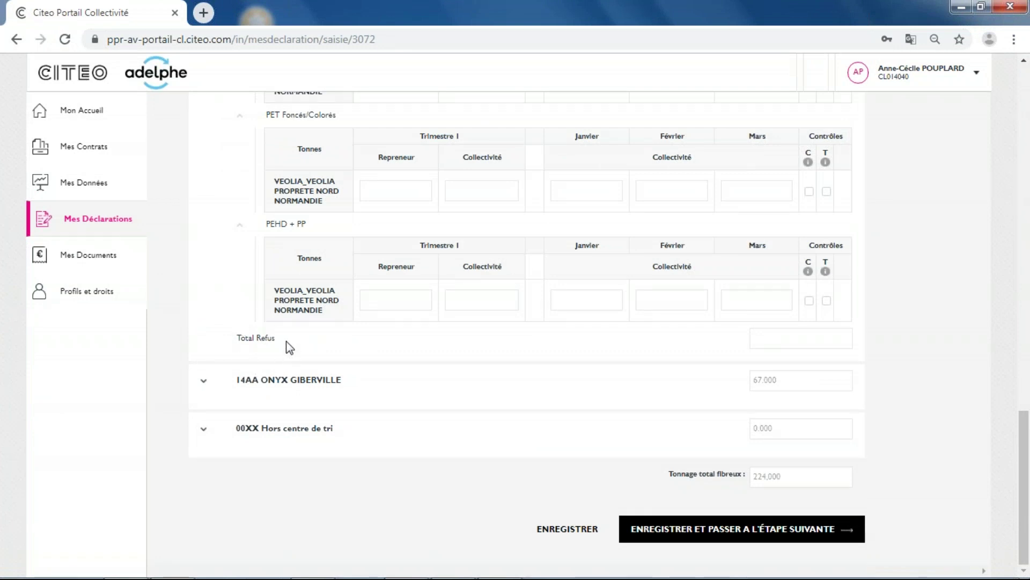
{"action": "left_click", "coordinate": [204, 382]}
{"action": "scroll", "coordinate": [203, 382], "scroll_direction": "down", "scroll_amount": 2}
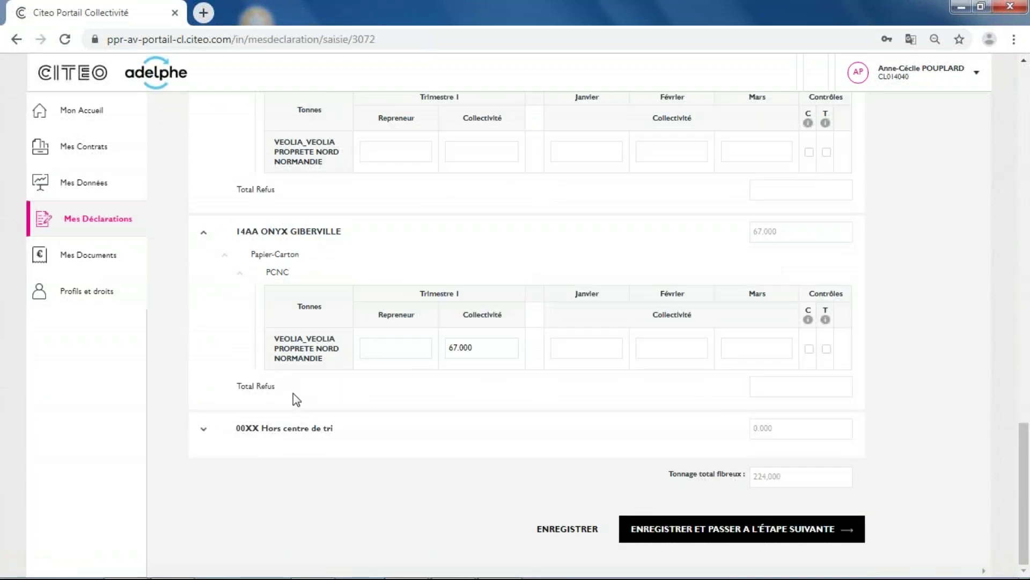
{"action": "left_click", "coordinate": [769, 387]}
{"action": "type", "text": "100"}
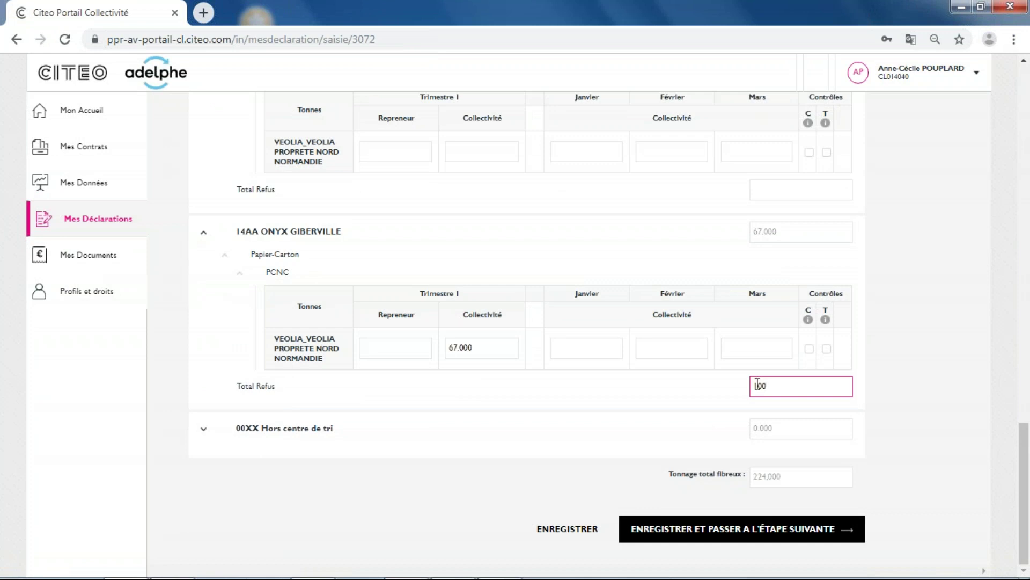
{"action": "left_click", "coordinate": [772, 192]}
{"action": "type", "text": "100"}
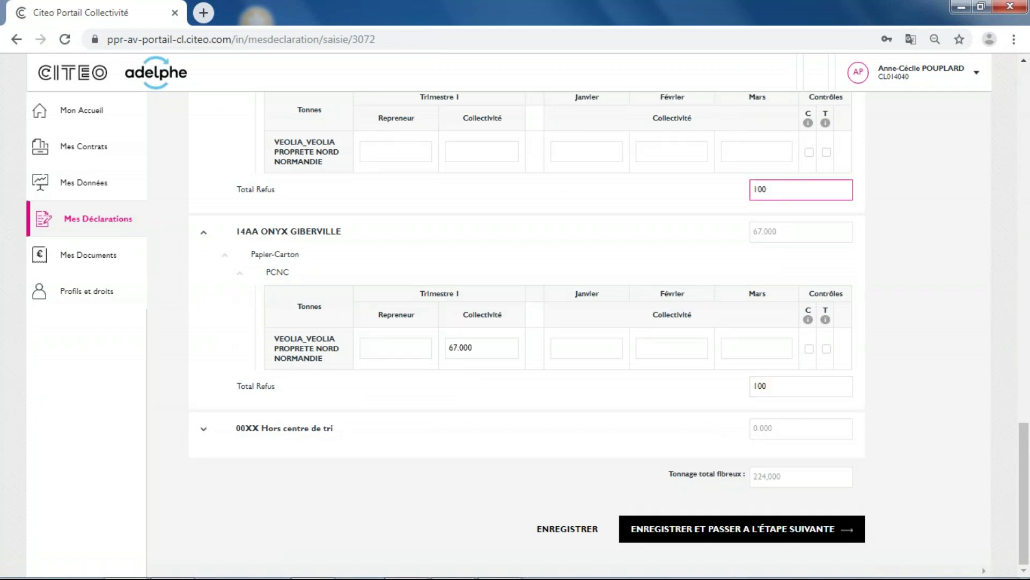
{"action": "left_click", "coordinate": [728, 531]}
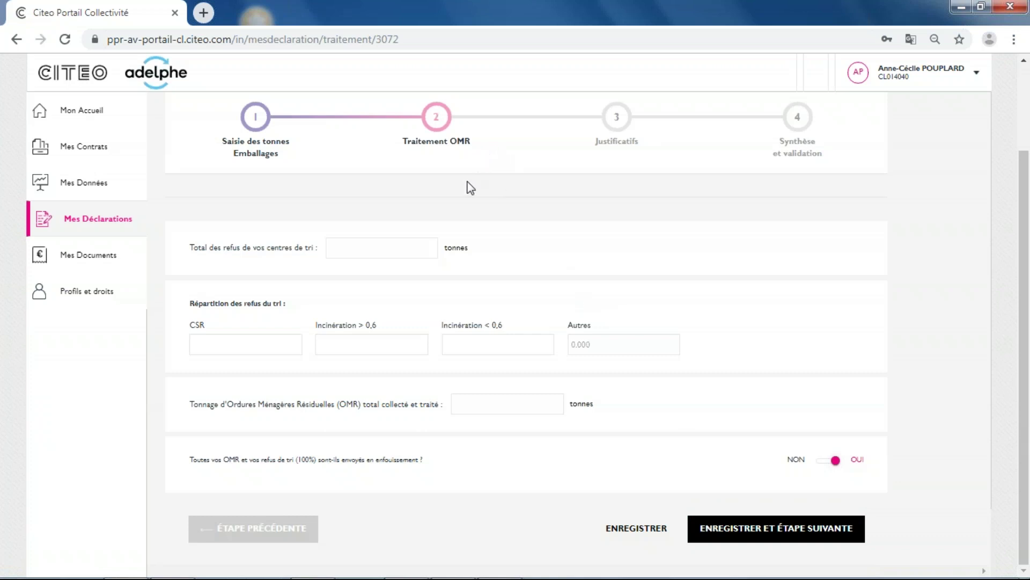
Step: Enter 10 000 tonnes as the total OMR tonnage collected and treated, then save and proceed to Justificatifs
{"action": "scroll", "coordinate": [511, 262], "scroll_direction": "up", "scroll_amount": 2}
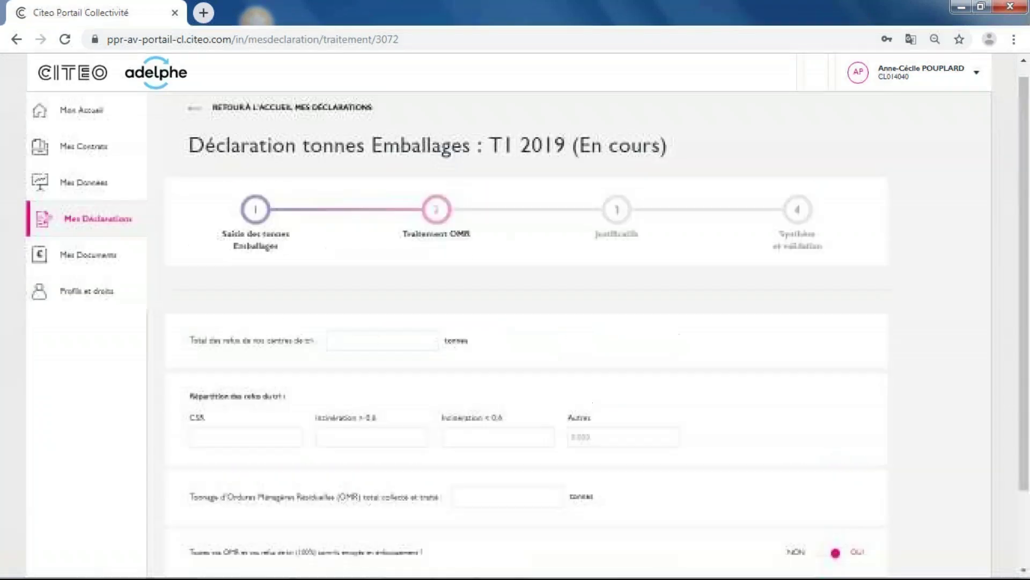
{"action": "scroll", "coordinate": [511, 262], "scroll_direction": "down", "scroll_amount": 2}
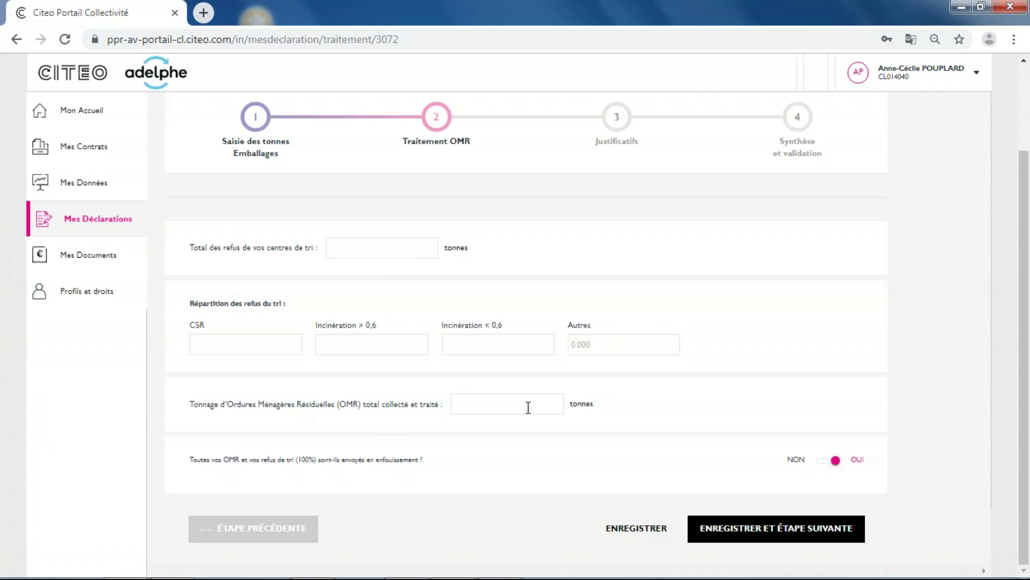
{"action": "left_click", "coordinate": [511, 404]}
{"action": "type", "text": "10 000"}
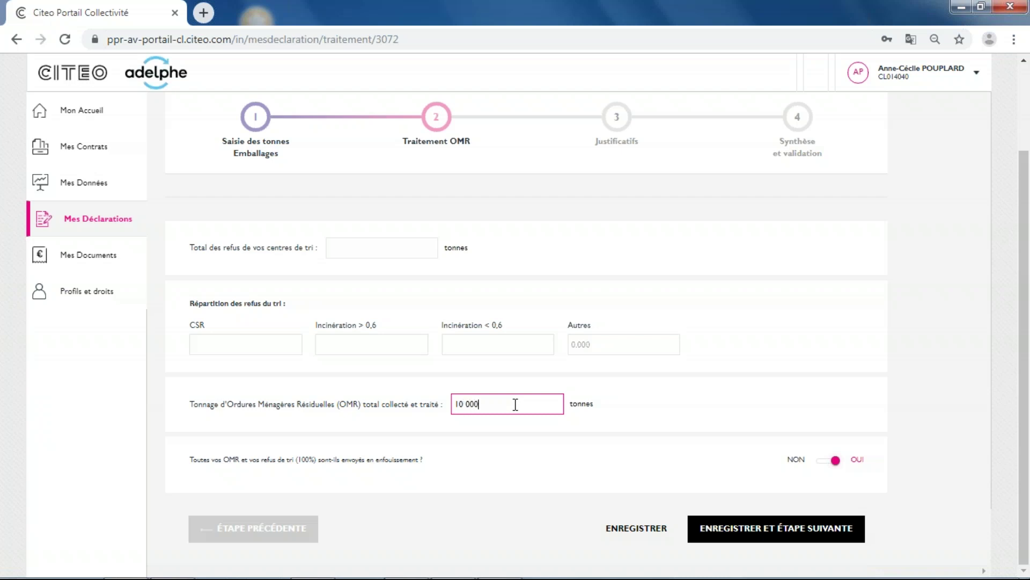
{"action": "left_click", "coordinate": [600, 411]}
{"action": "left_click", "coordinate": [752, 529]}
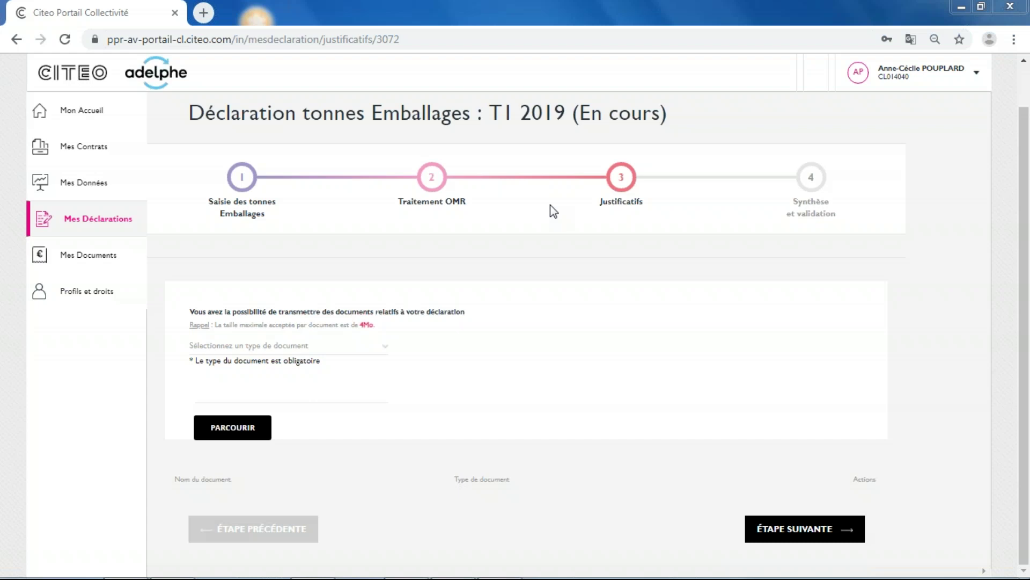
Step: Review the available supporting document types and proceed to Synthèse et validation without attaching a document
{"action": "left_click", "coordinate": [272, 346]}
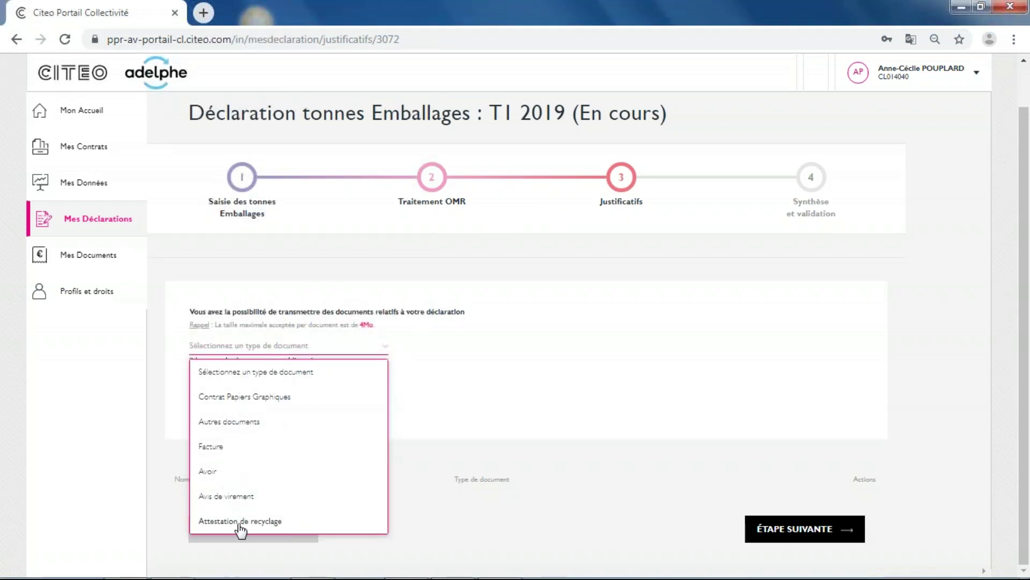
{"action": "left_click", "coordinate": [407, 368]}
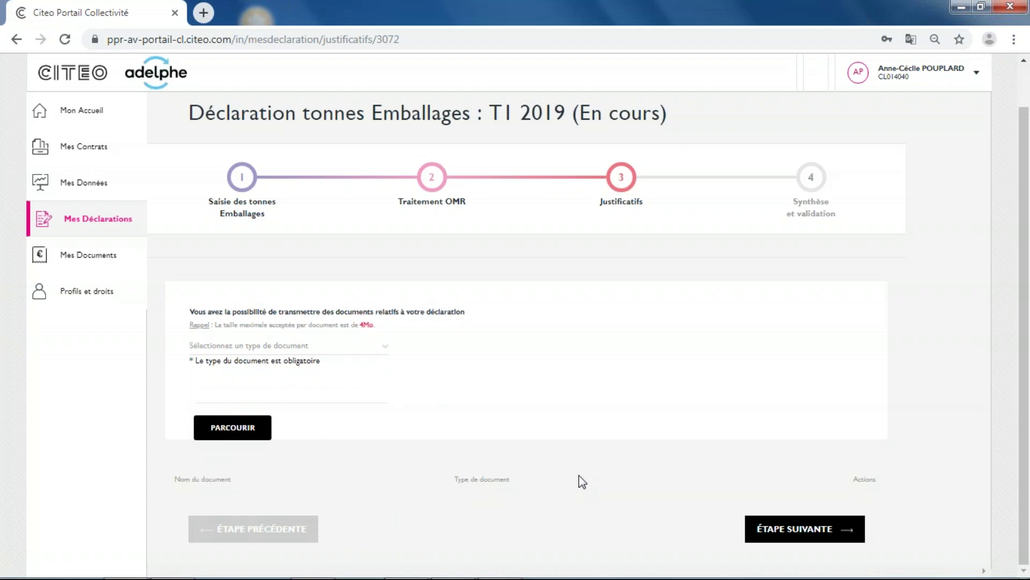
{"action": "left_click", "coordinate": [809, 534]}
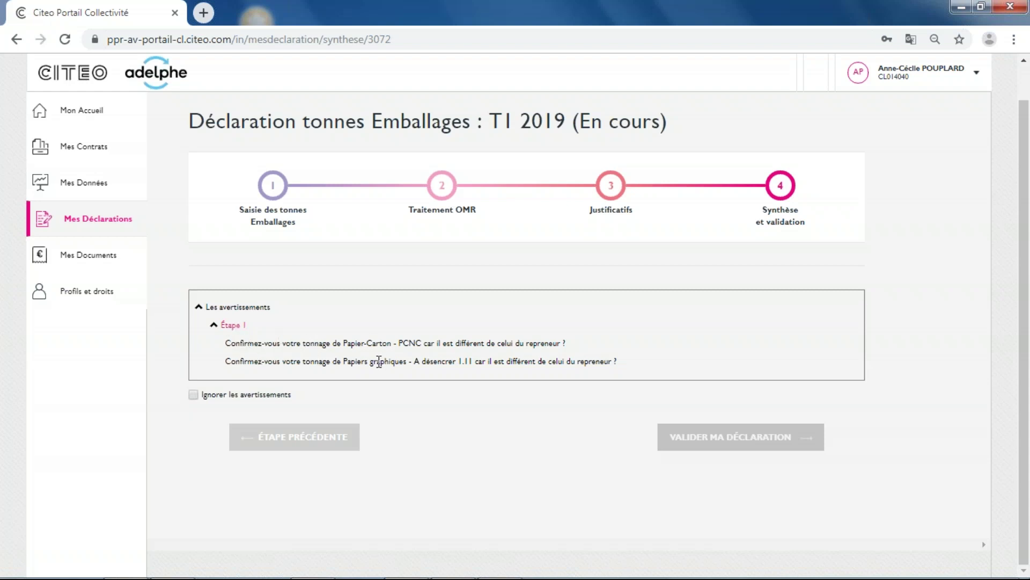
Step: Choose to ignore the warnings and validate the T1 2019 packaging declaration
{"action": "left_click", "coordinate": [194, 397]}
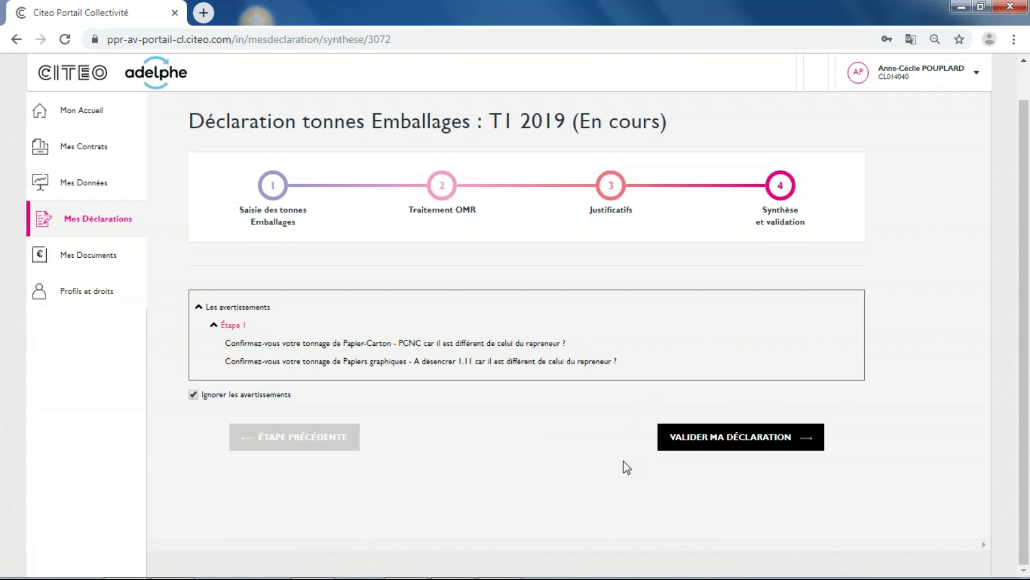
{"action": "left_click", "coordinate": [750, 442]}
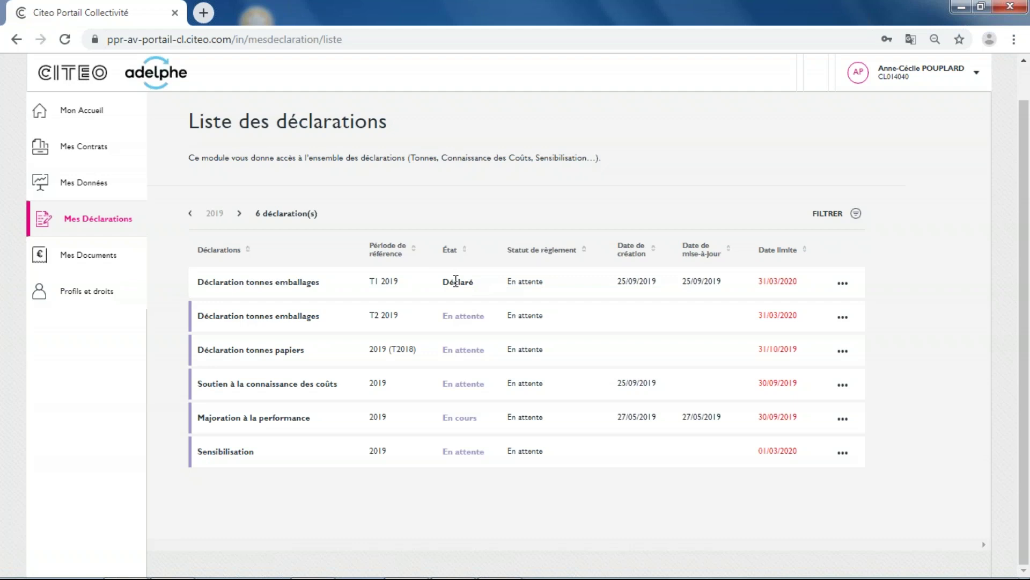
Step: Invalidate the T1 2019 packaging tonnage declaration in the declarations list and reopen it
{"action": "left_click", "coordinate": [846, 284]}
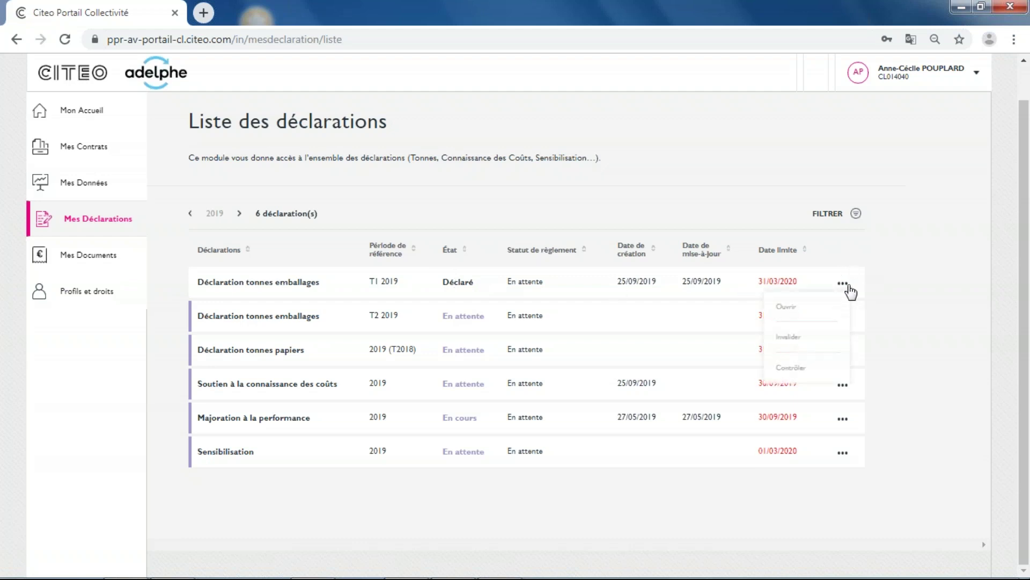
{"action": "left_click", "coordinate": [789, 337]}
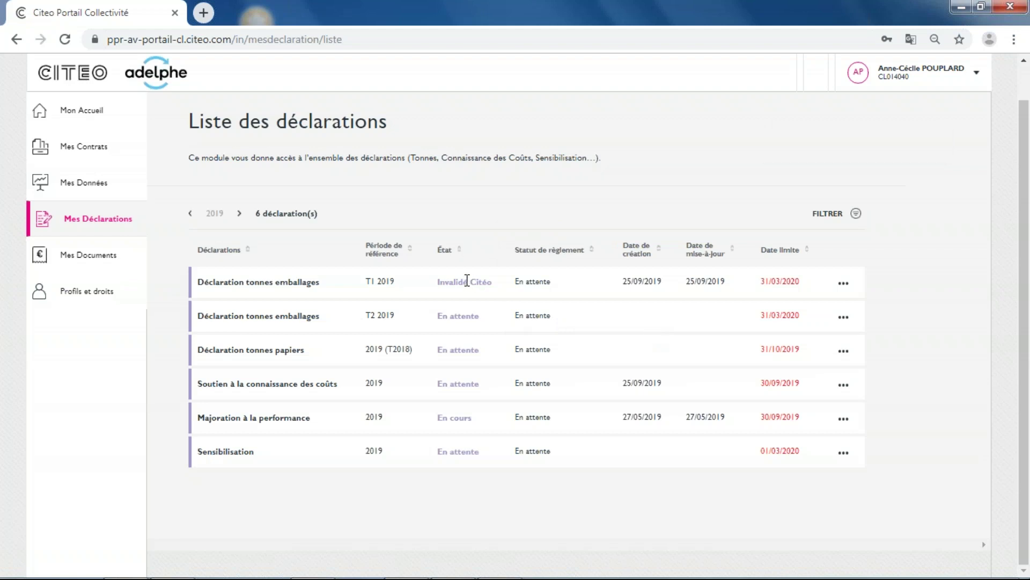
{"action": "left_click", "coordinate": [845, 285]}
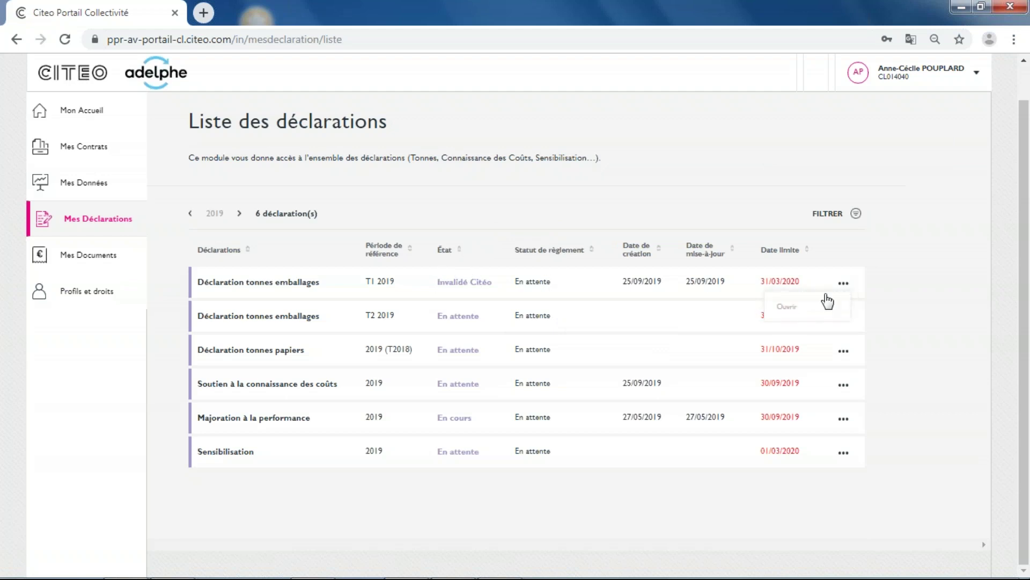
{"action": "left_click", "coordinate": [786, 308]}
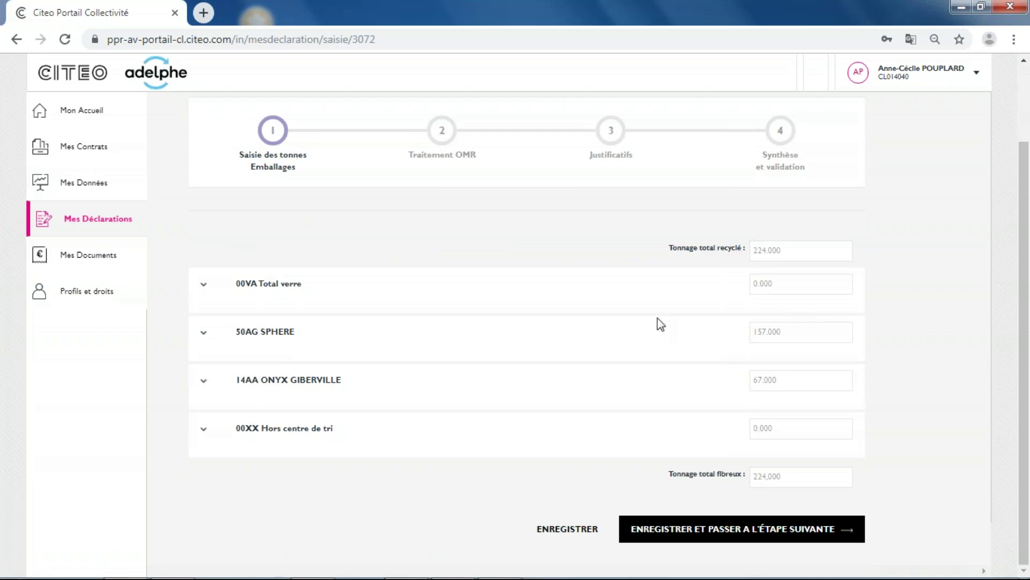
Step: Go directly to the Synthèse et validation stage of the invalidated T1 2019 declaration and validate it again
{"action": "scroll", "coordinate": [655, 318], "scroll_direction": "up", "scroll_amount": 2}
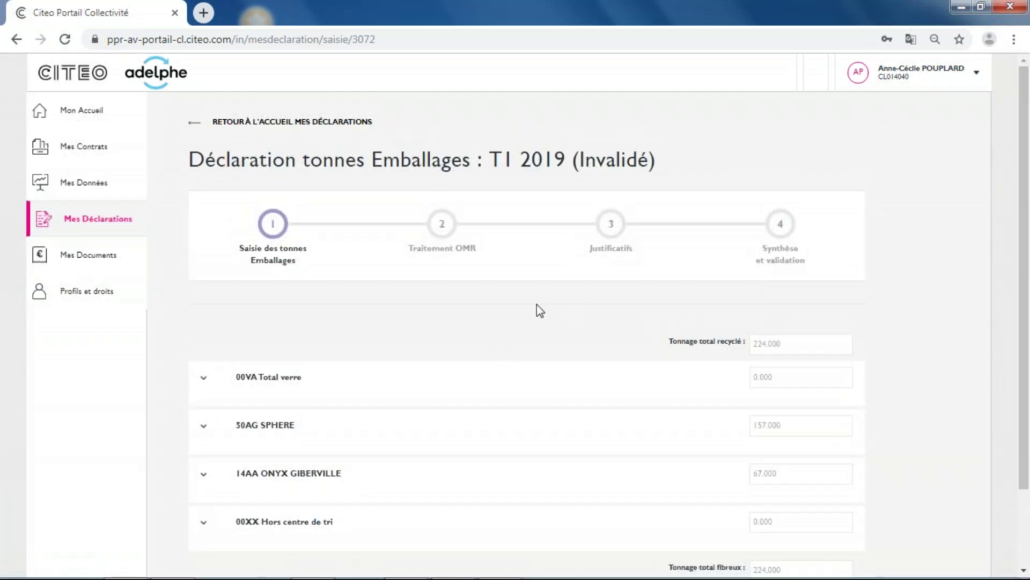
{"action": "scroll", "coordinate": [639, 379], "scroll_direction": "down", "scroll_amount": 2}
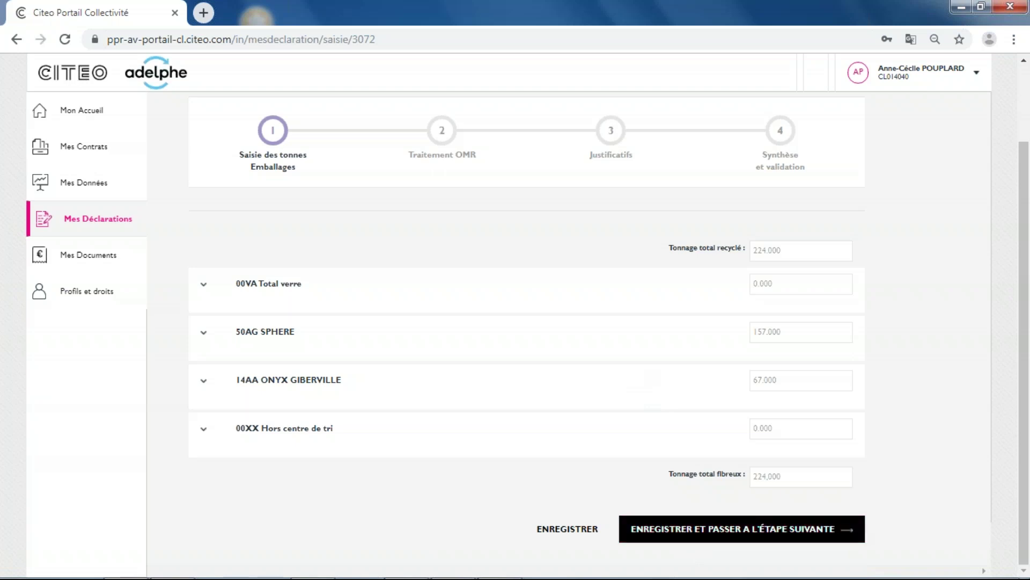
{"action": "left_click", "coordinate": [783, 144]}
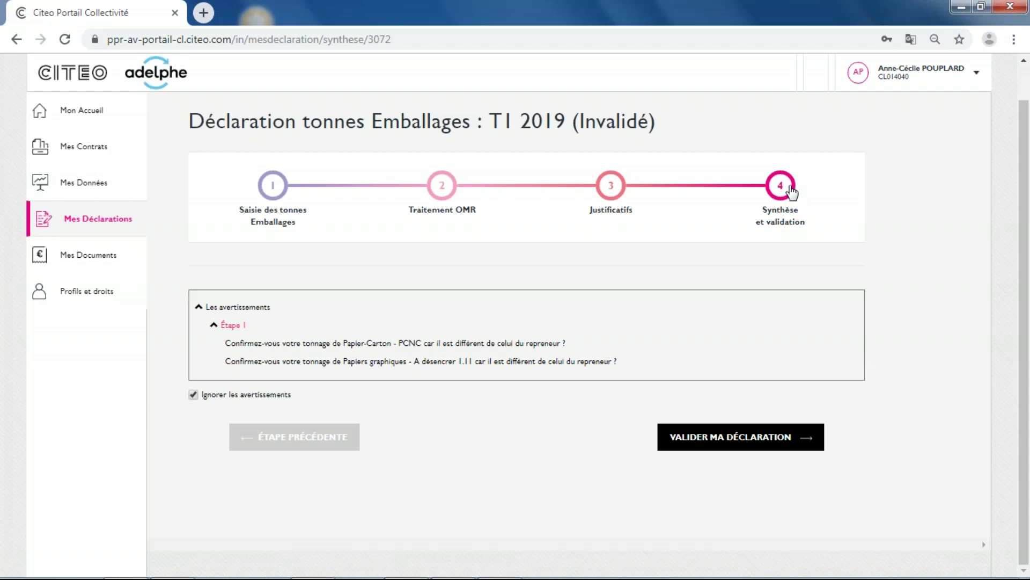
{"action": "left_click", "coordinate": [761, 440]}
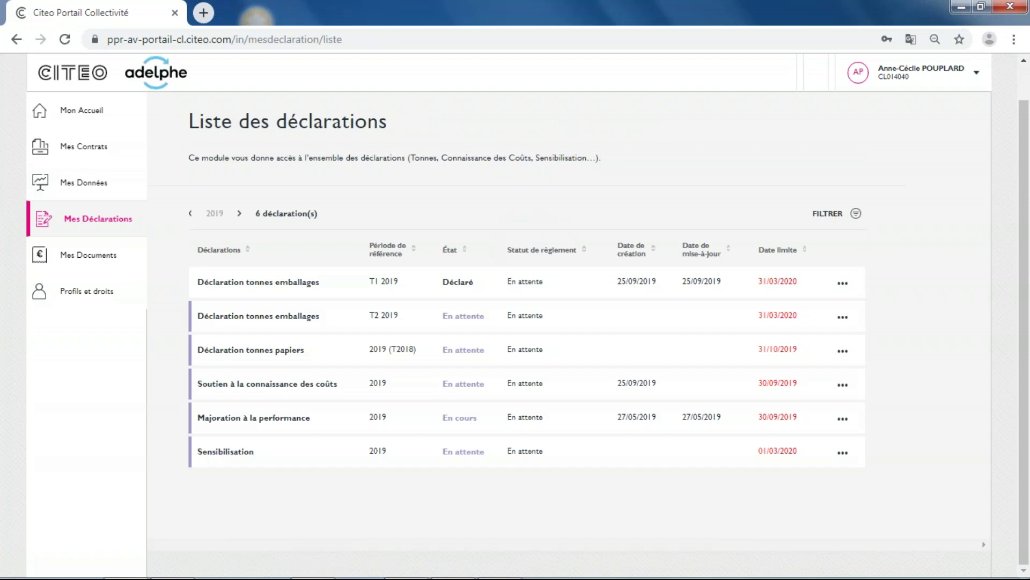